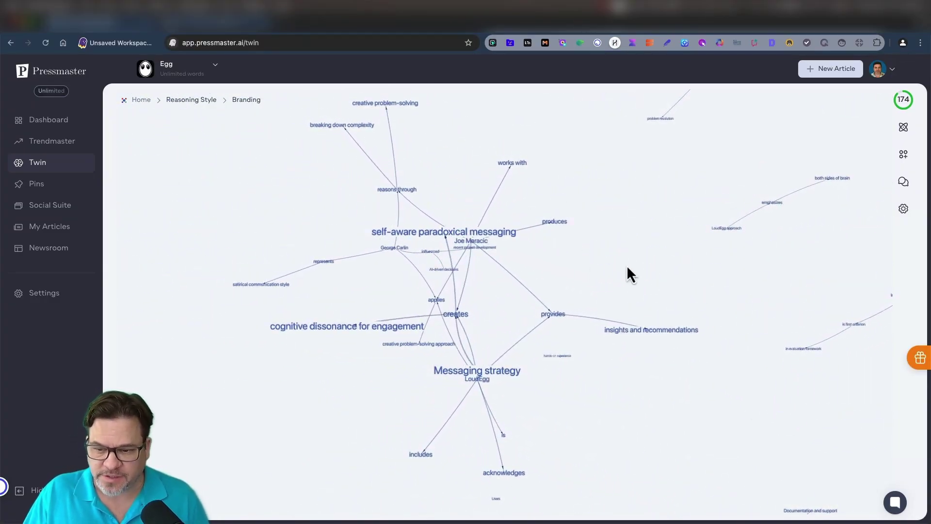
- Inspect the insights and recommendations node's citation, then rotate the graph to other nodes
click(629, 338)
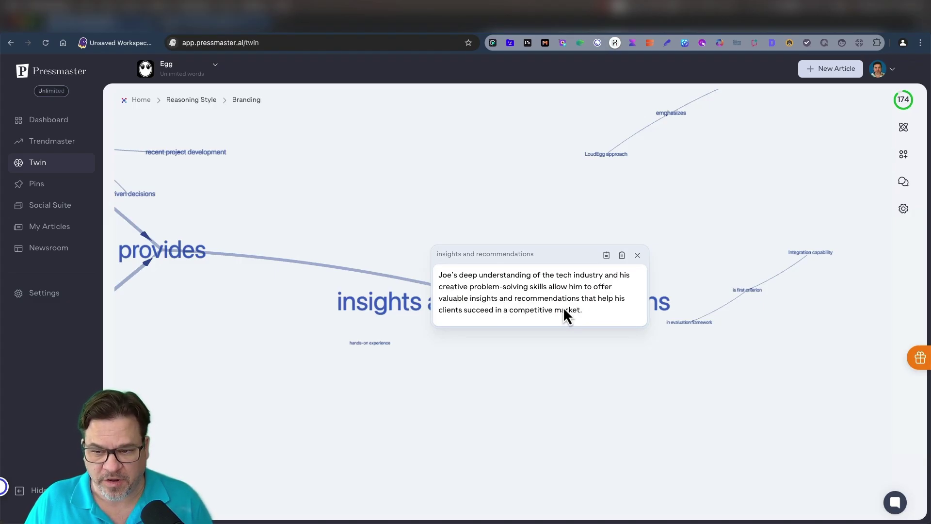
click(397, 318)
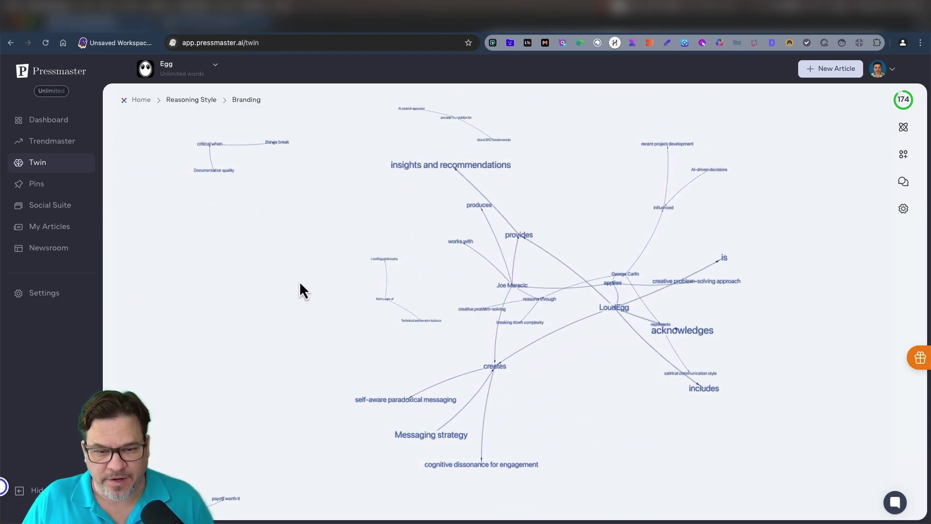
drag(297, 283, 445, 306)
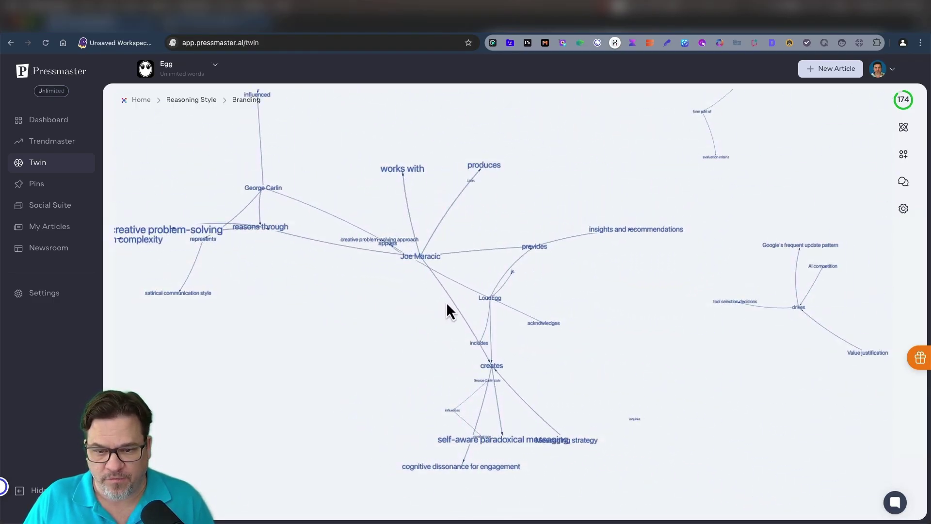
scroll(446, 305, down, 5)
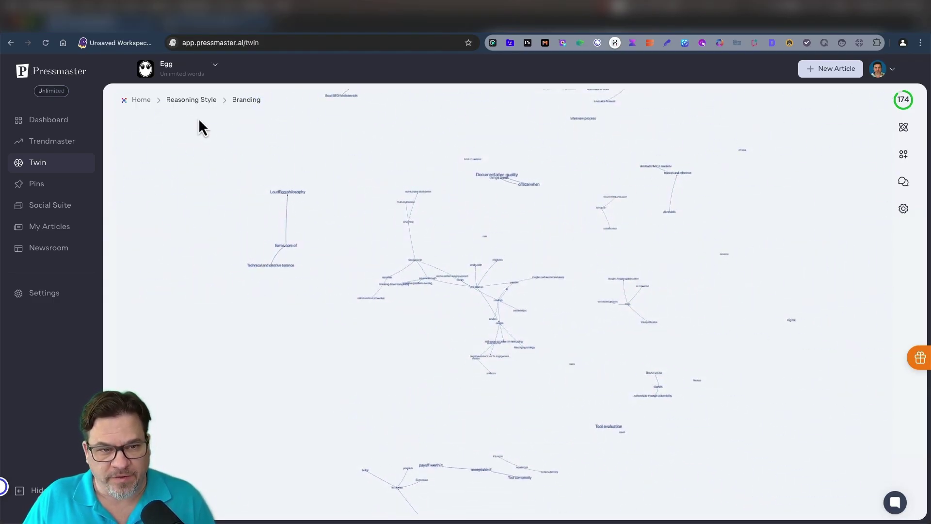
- Return to the top-level Egg graph, open Reasoning Style, and rotate its topic graph
click(143, 101)
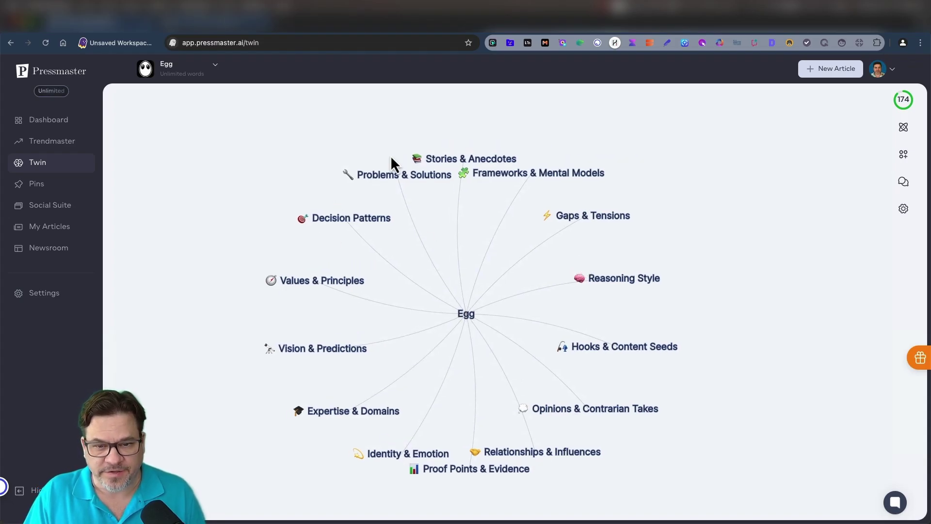
click(619, 288)
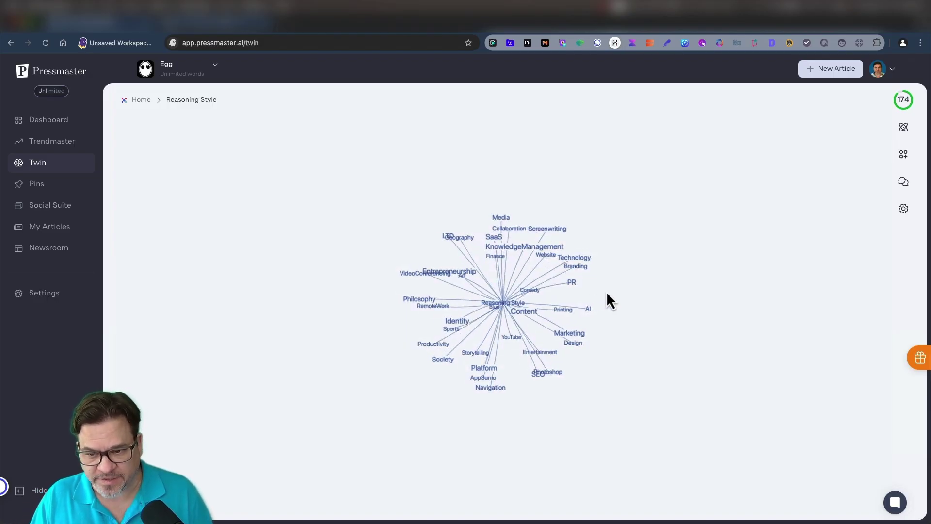
drag(542, 274, 439, 259)
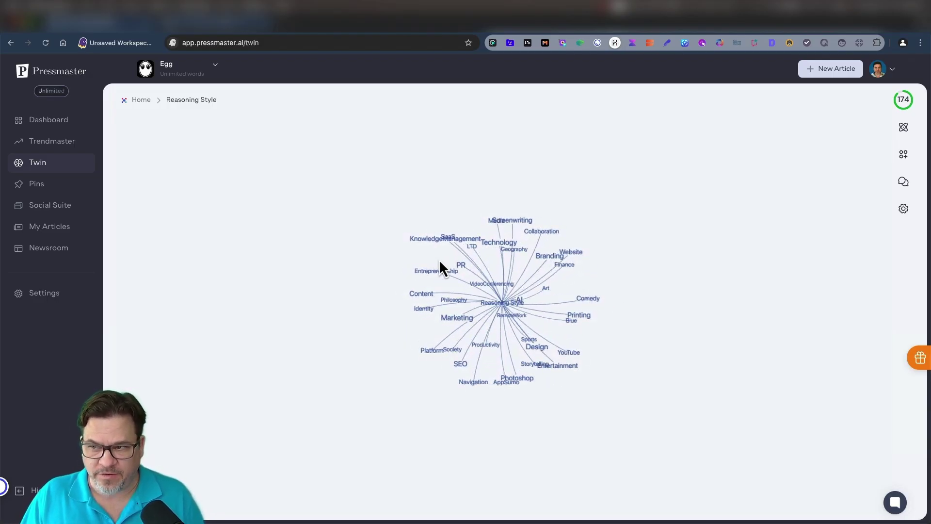
- View the 174 Twin IQ score details, then rotate the topics around Reasoning Style
click(903, 101)
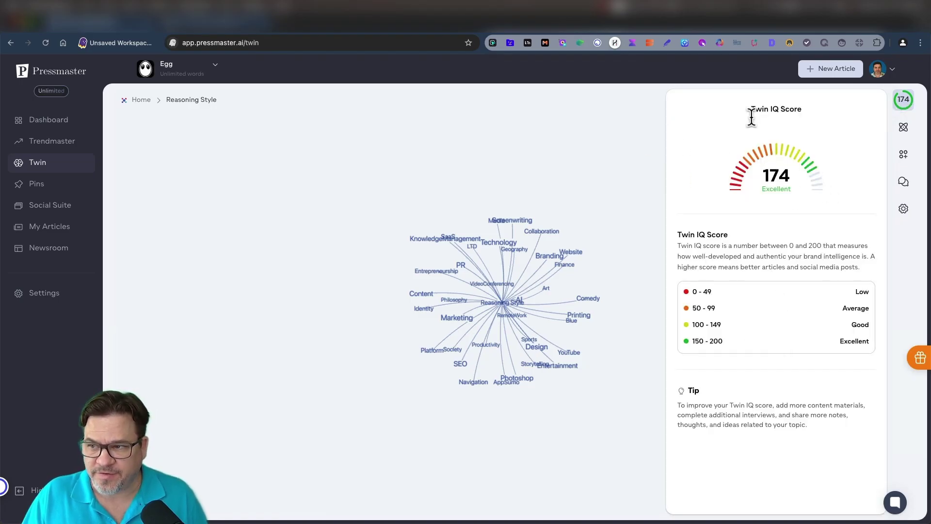
click(904, 100)
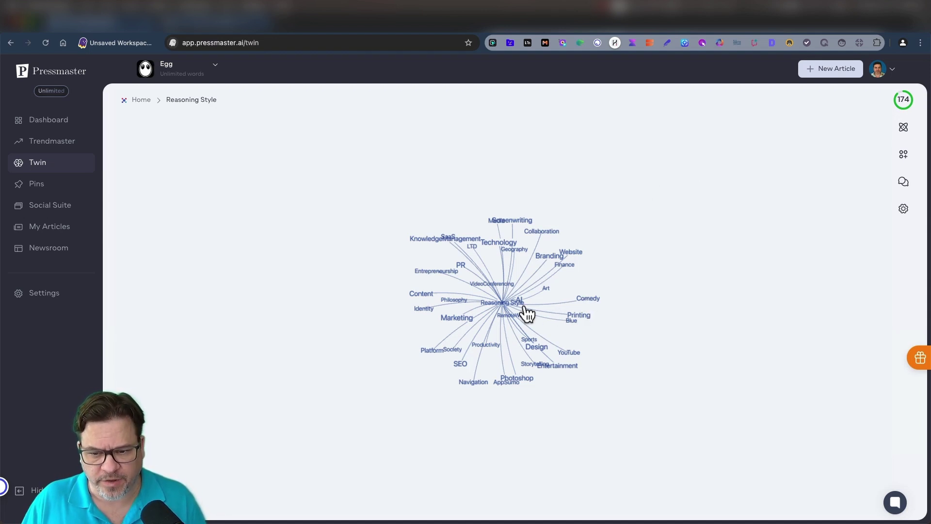
drag(503, 302, 412, 276)
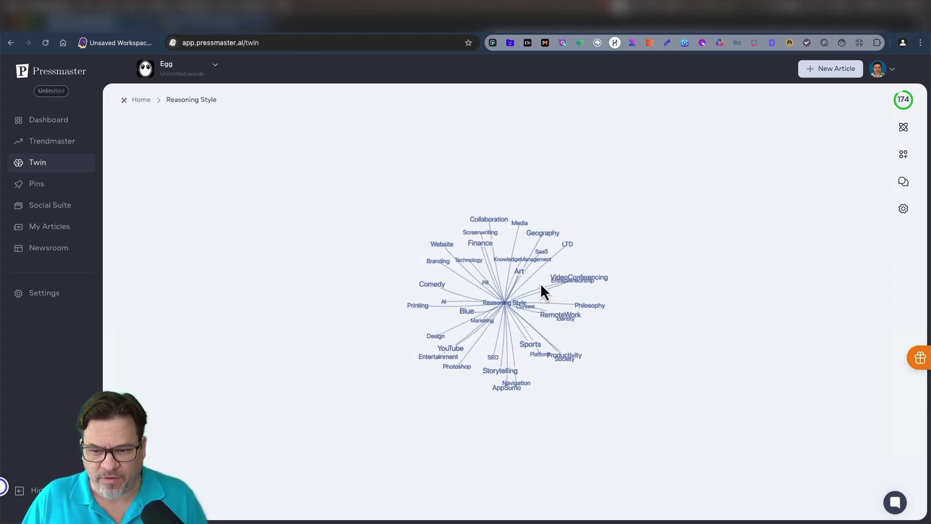
- Open Art, inspect its creative problem-solving and breaking down complexity nodes, then return Home
click(529, 269)
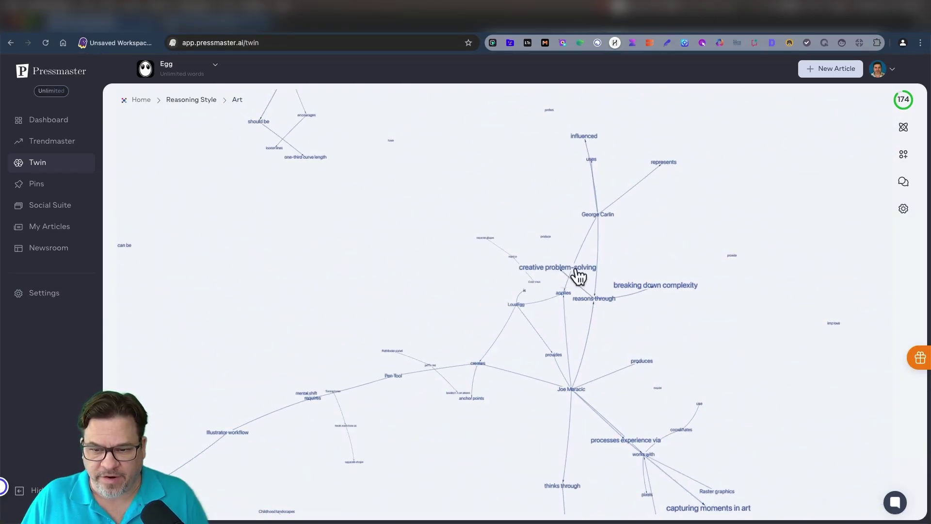
click(549, 271)
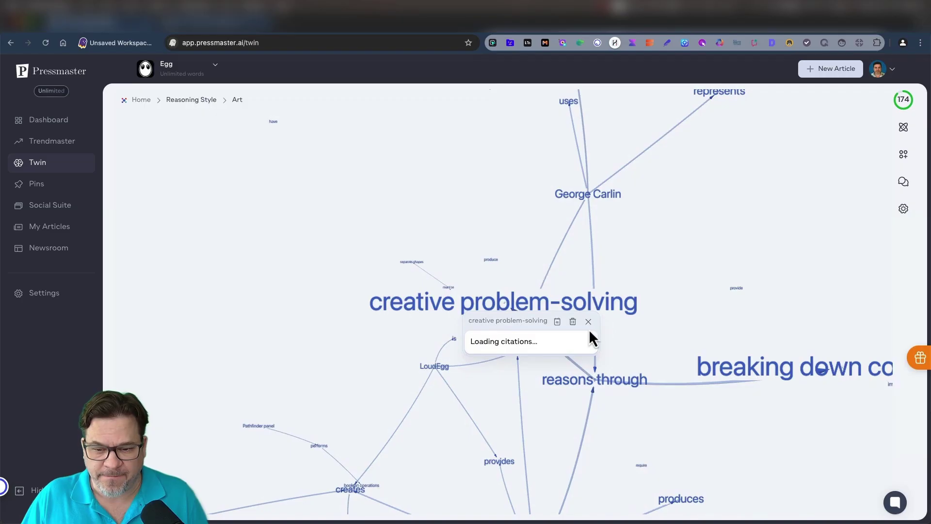
click(753, 371)
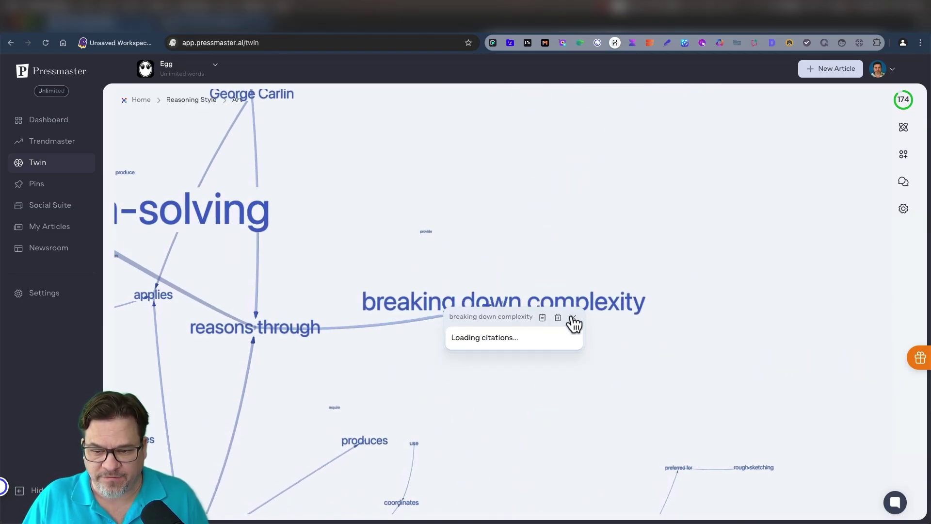
click(573, 318)
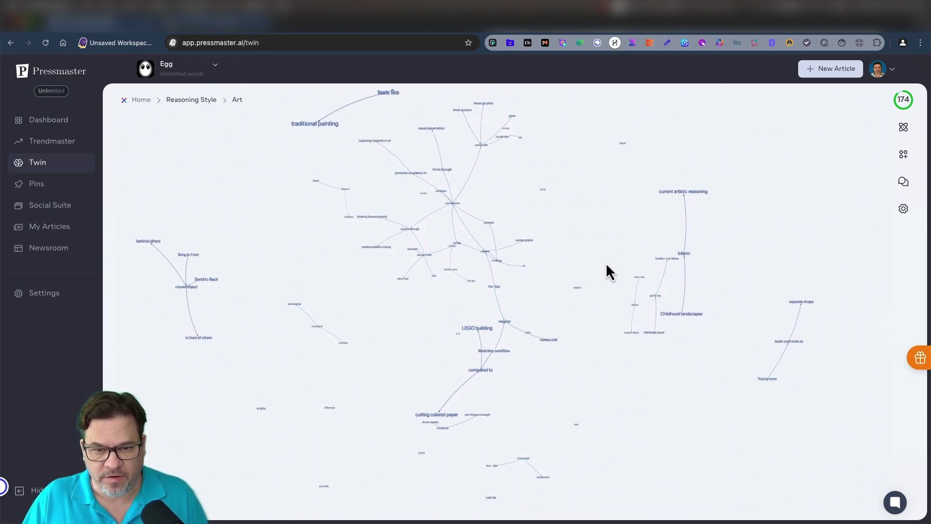
click(143, 101)
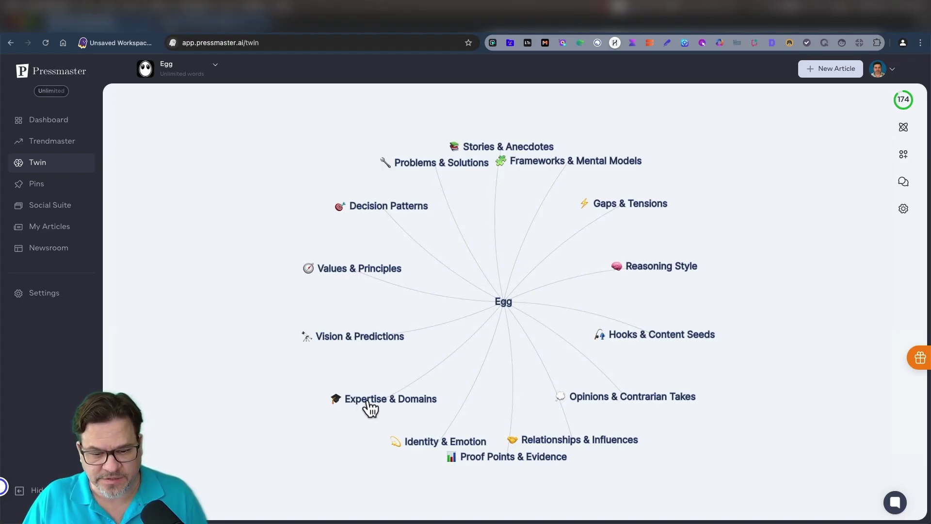
- Open Guided Twin Training and resume the Basic interview
click(903, 129)
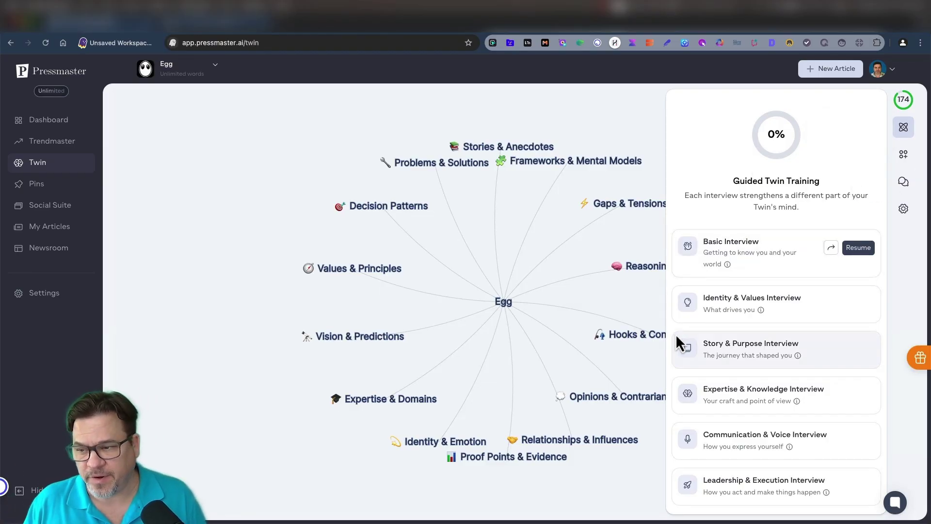
click(852, 251)
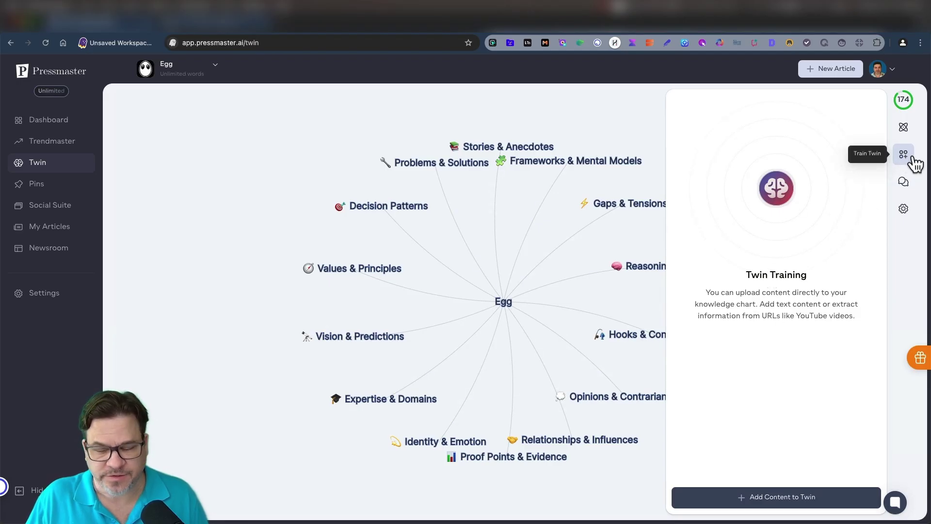
- Copy the LoudEgg AI vs Human Designers article URL into Twin Training and scrape it
click(775, 501)
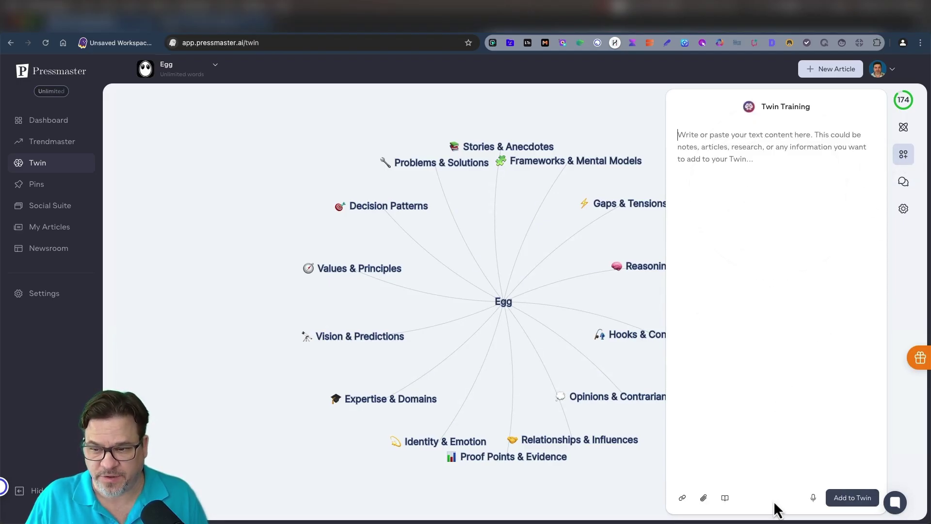
key(ctrl+Tab)
click(286, 42)
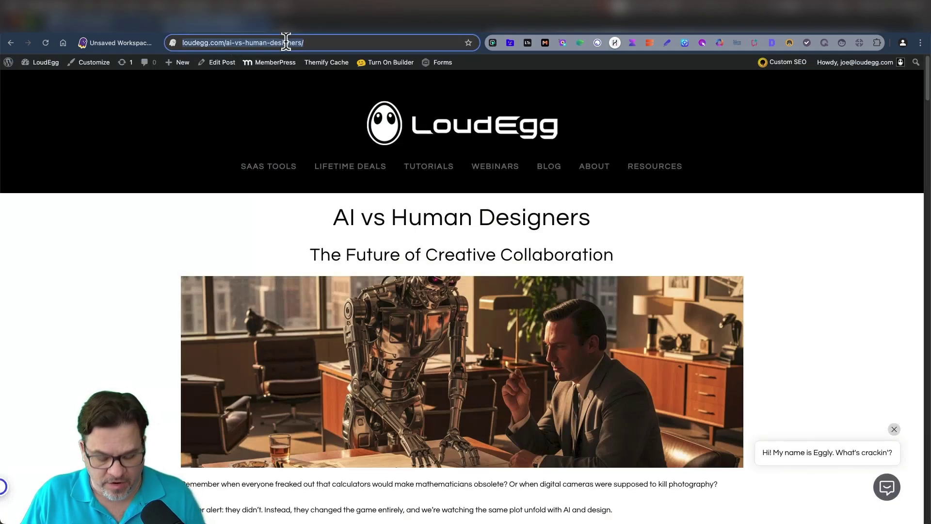
click(131, 33)
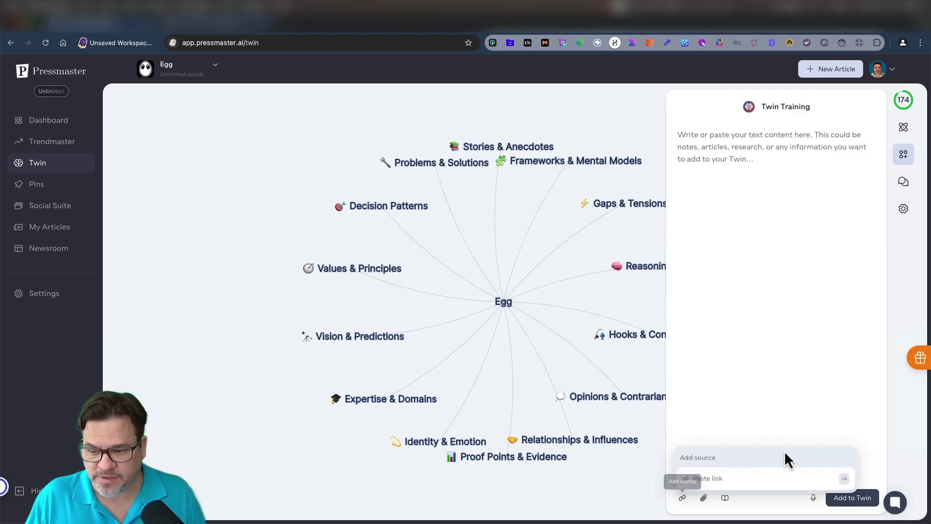
key(ctrl+v)
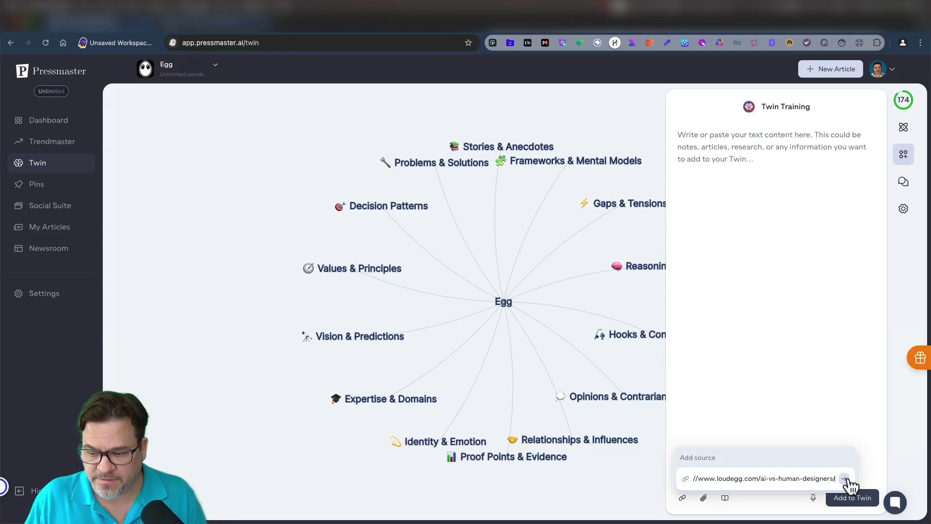
click(845, 479)
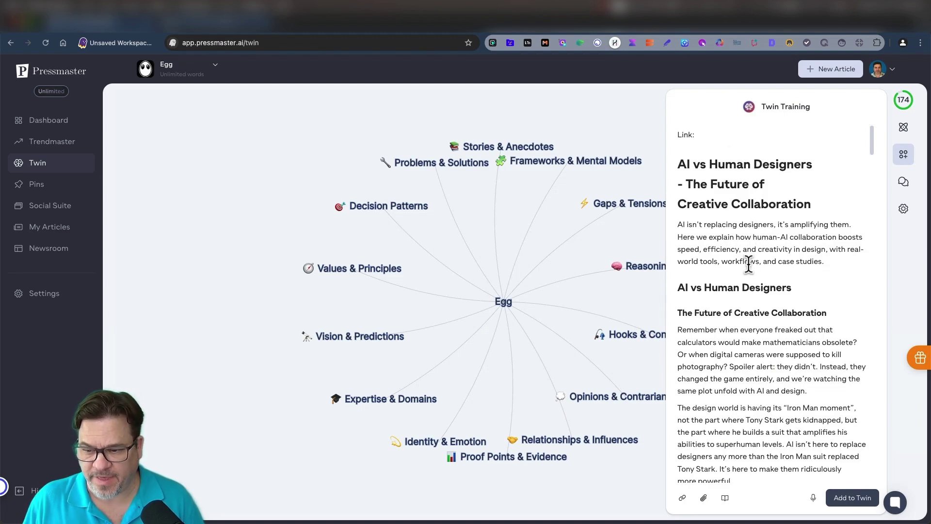
scroll(750, 266, down, 2)
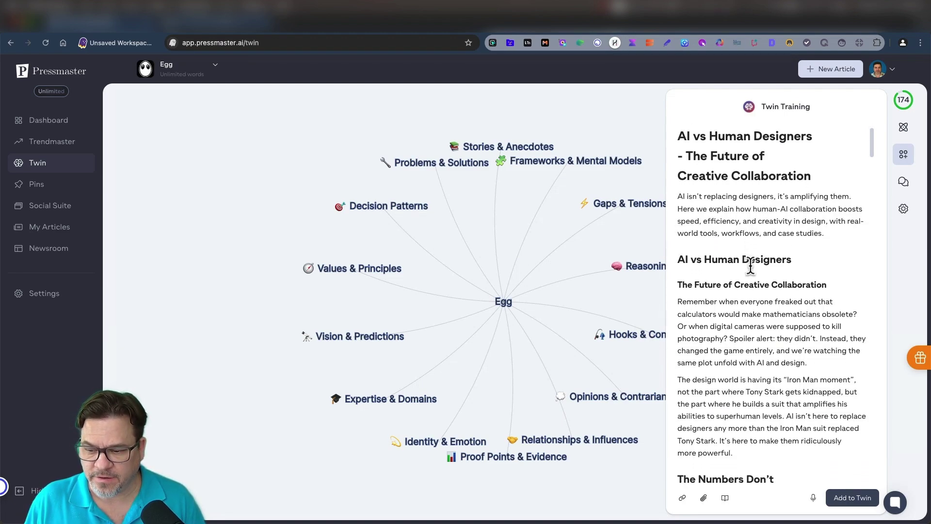
scroll(750, 267, down, 10)
scroll(750, 267, down, 5)
scroll(750, 268, down, 5)
scroll(750, 267, down, 5)
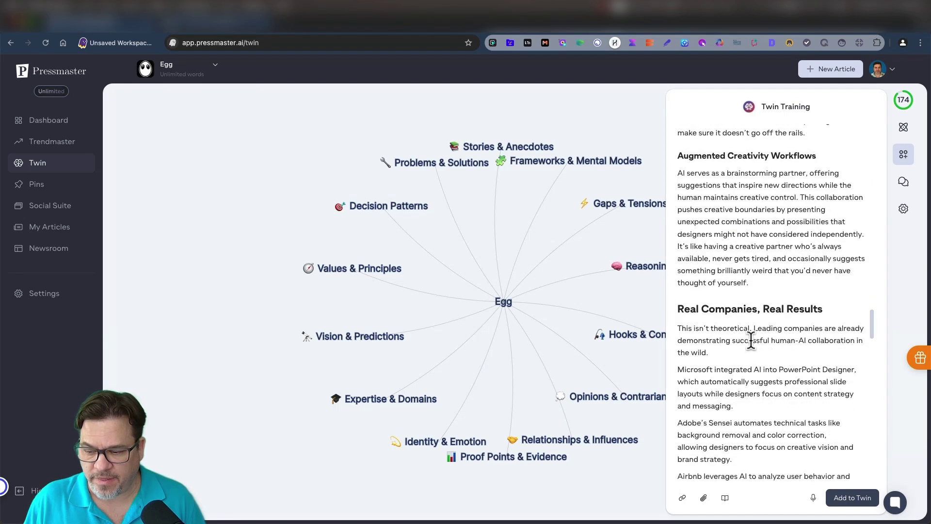
scroll(751, 268, down, 5)
- Add the scraped LoudEgg article to the Egg twin, raising its IQ to 198
click(849, 501)
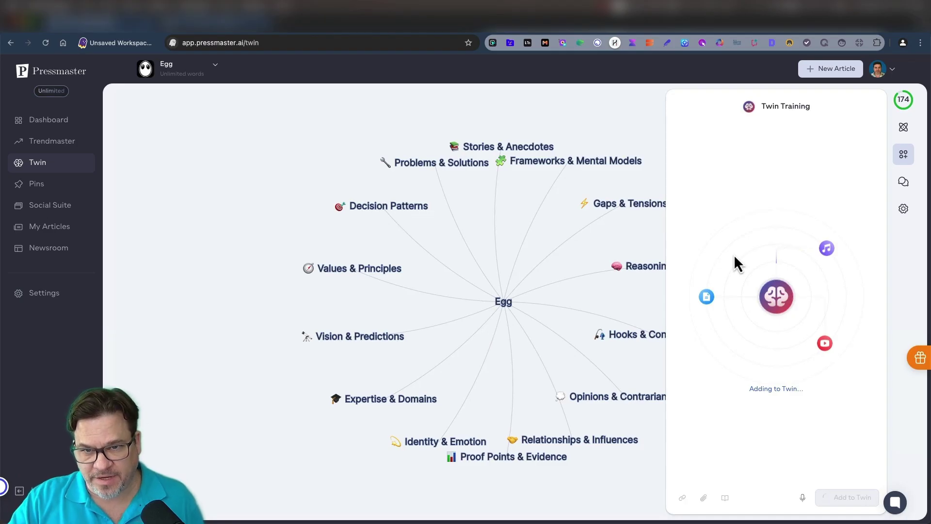
- Open and cancel the file chooser, then open and close the content Library without choosing anything
click(703, 500)
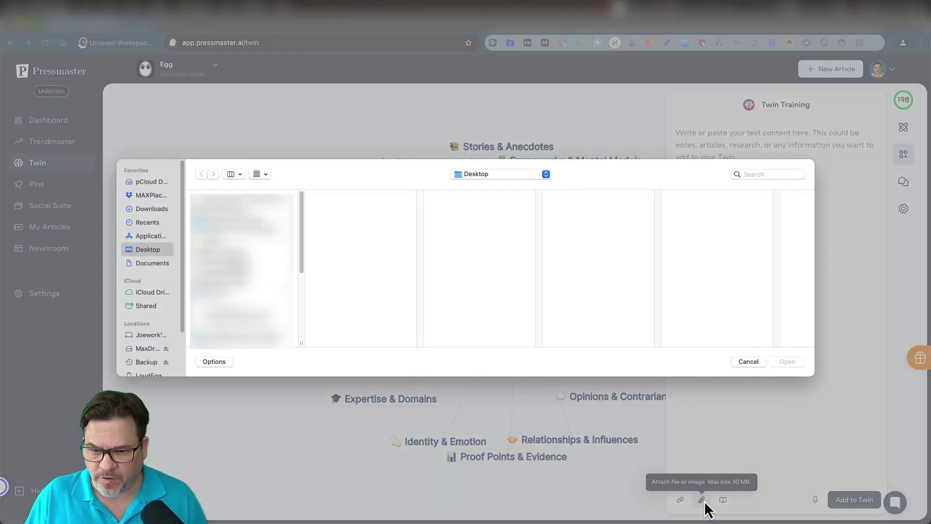
click(755, 366)
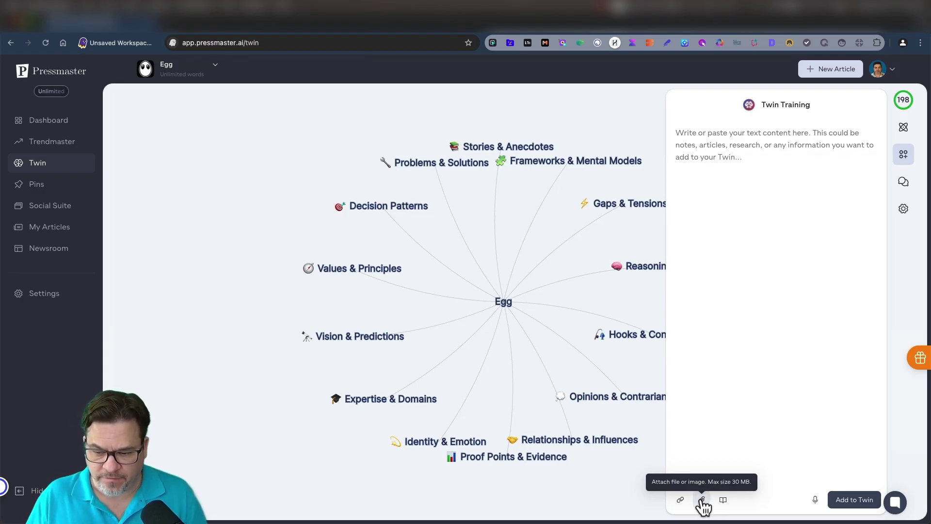
click(722, 500)
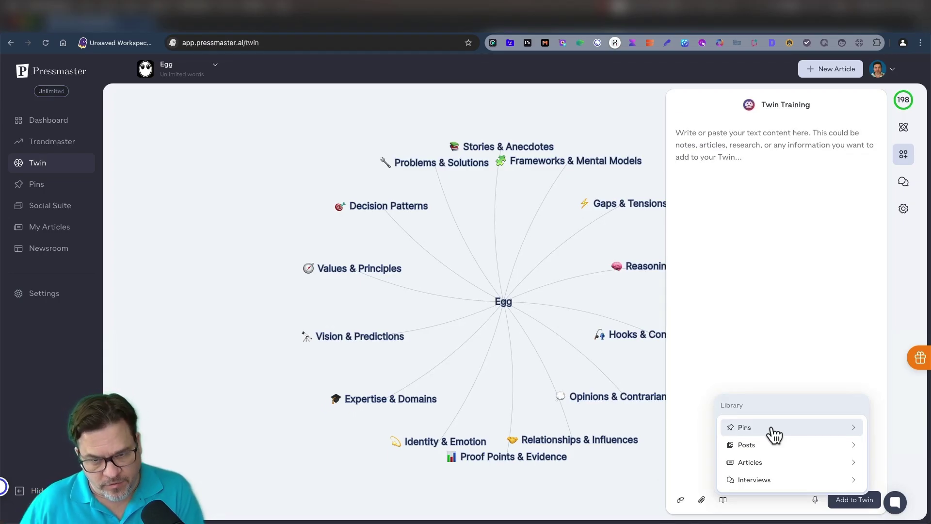
click(742, 456)
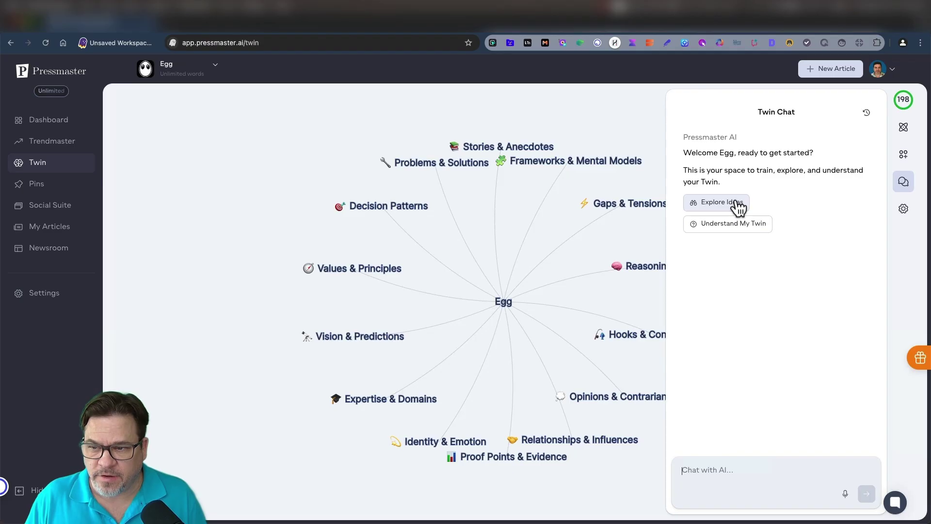
- Choose Explore Ideas, then ask the twin 'where does Joe work?'
click(738, 206)
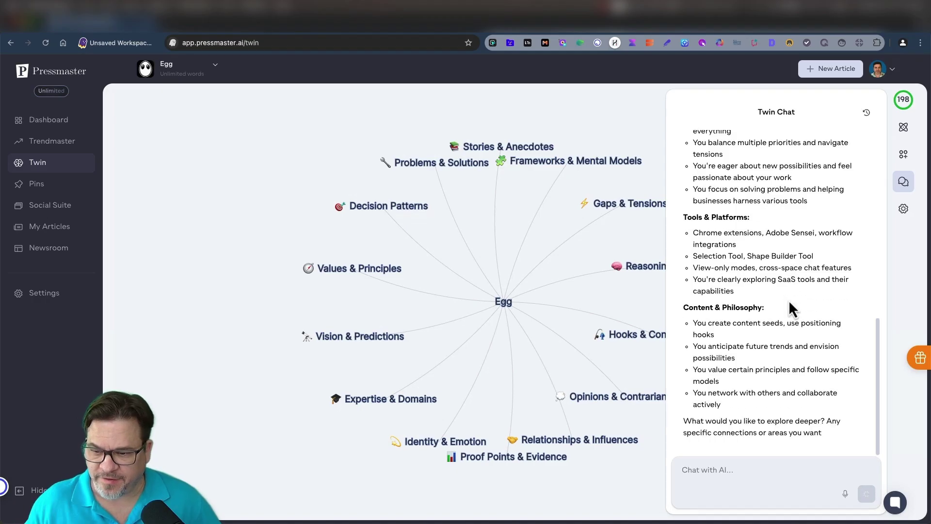
scroll(742, 269, up, 1)
scroll(756, 291, up, 1)
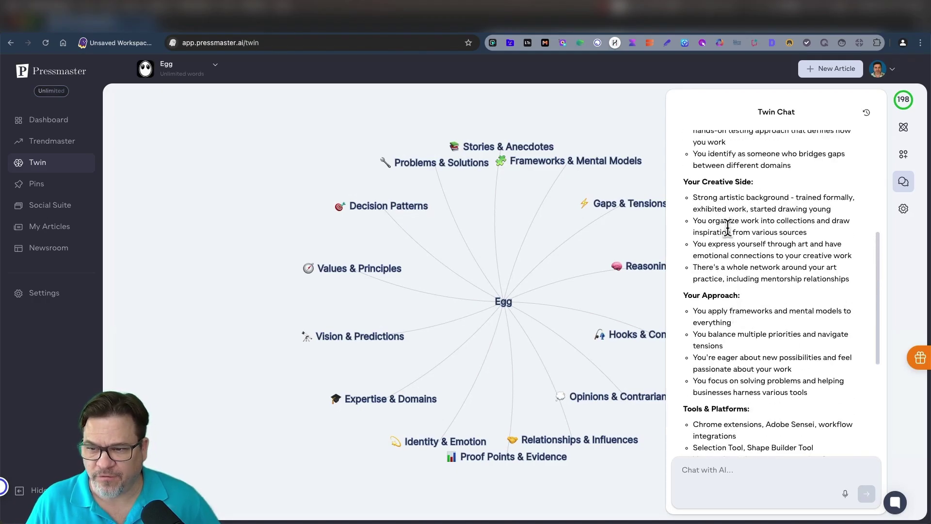
scroll(762, 298, down, 5)
click(719, 472)
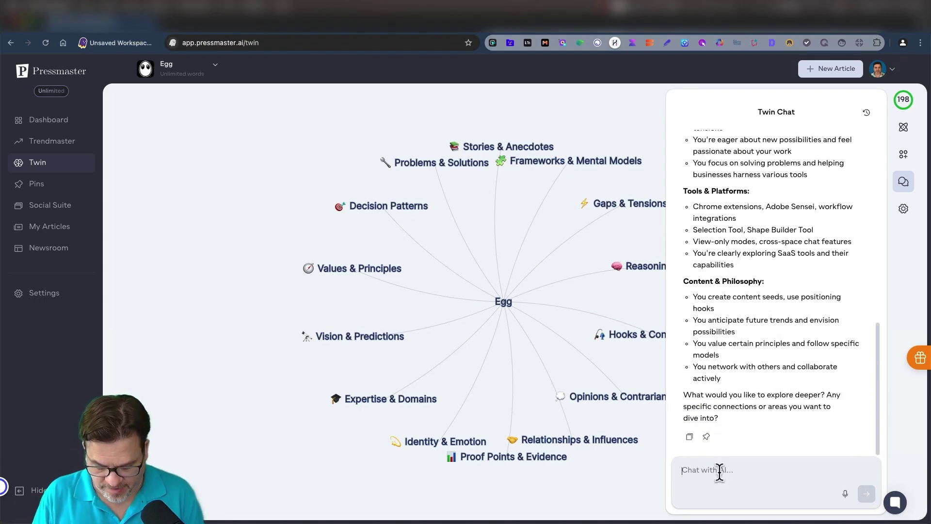
text(where does)
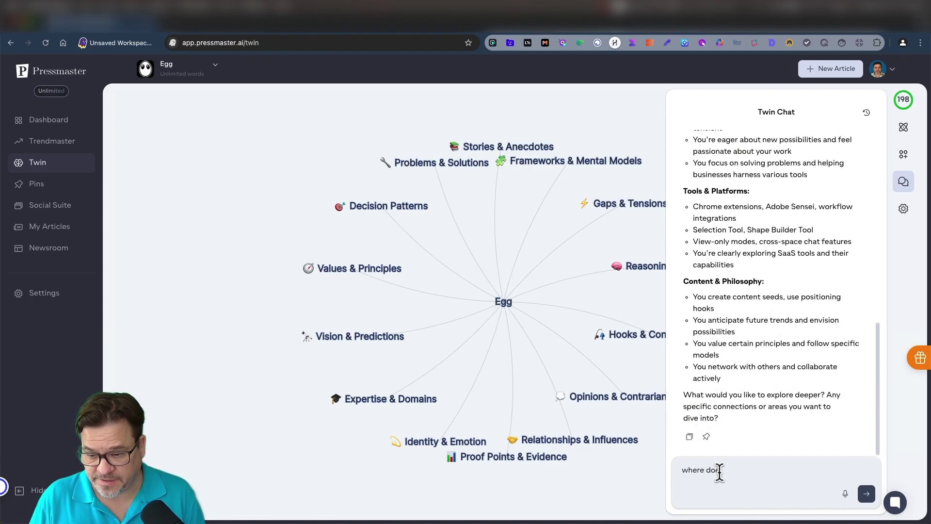
text( Joe w)
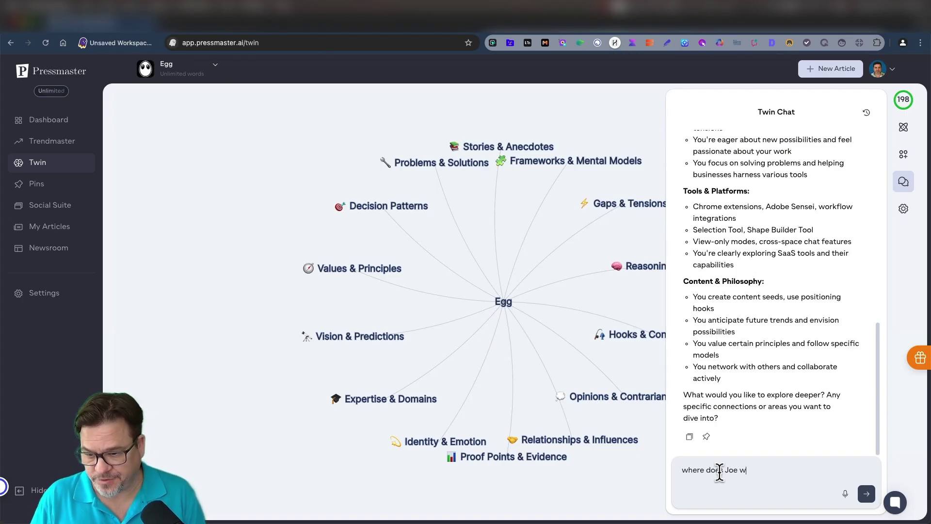
text(ork?)
key(Return)
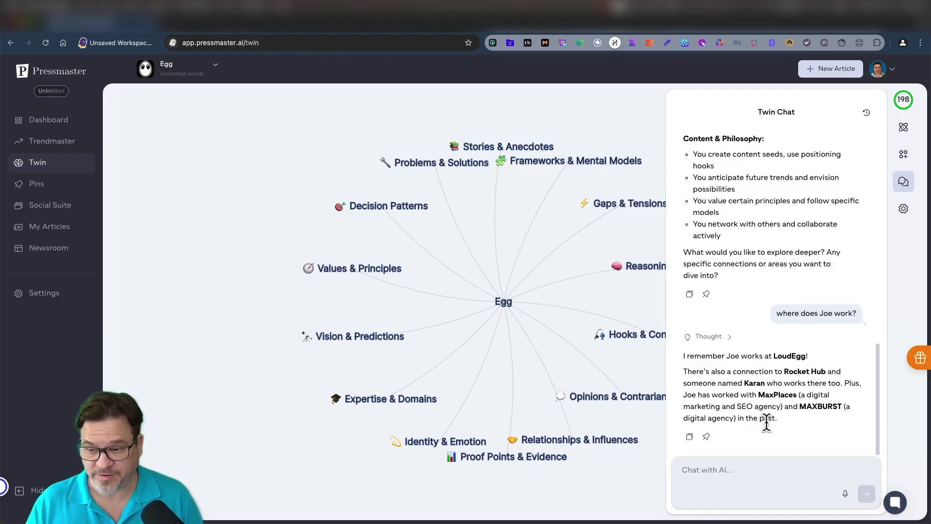
- Tell the twin Rocket Hub is webinars, not employment, and confirm with 'Yes please'
click(704, 471)
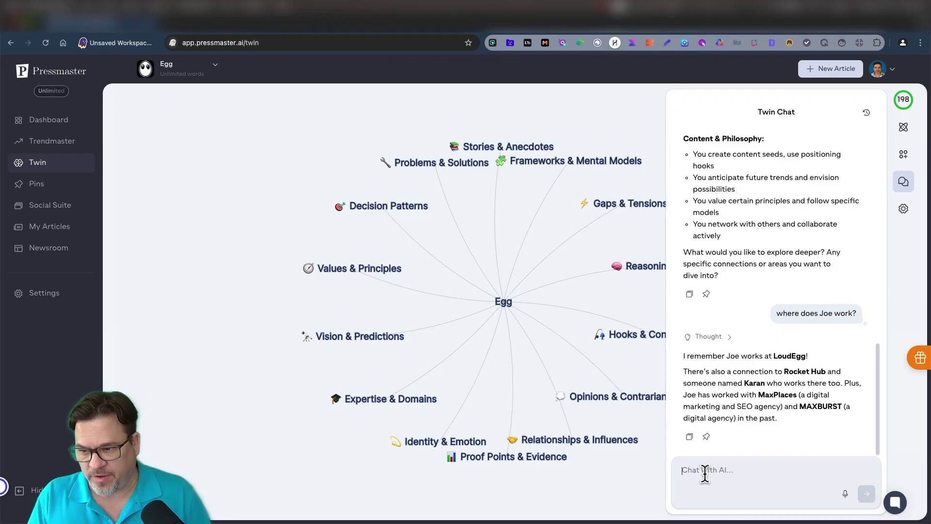
click(704, 474)
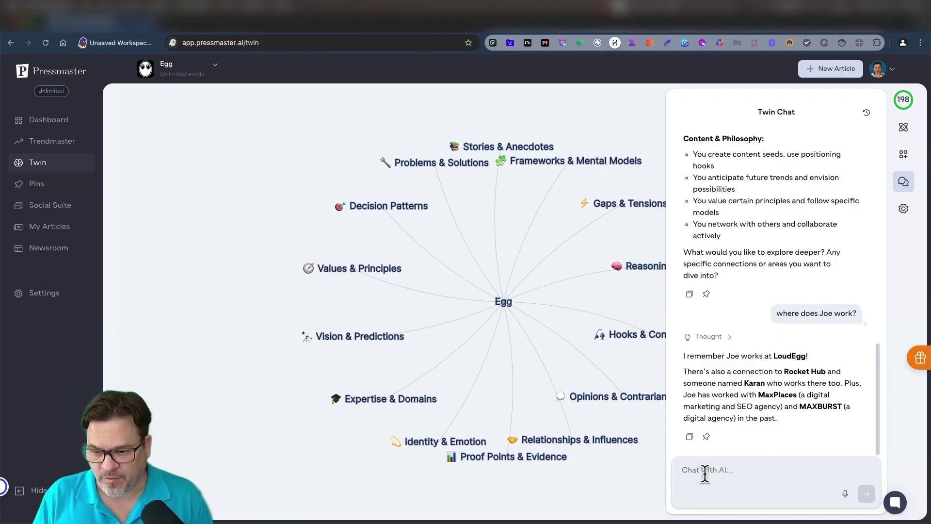
text(Joe does n)
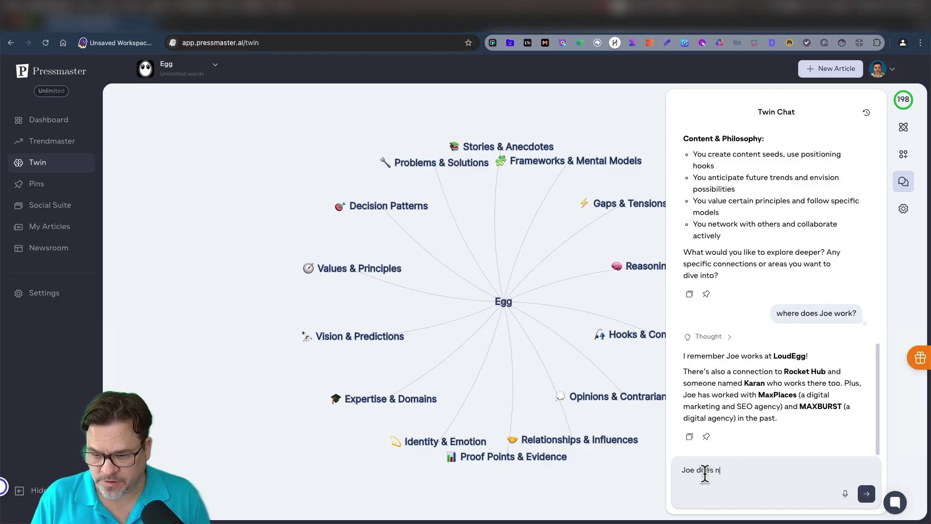
text(ot work at Ro)
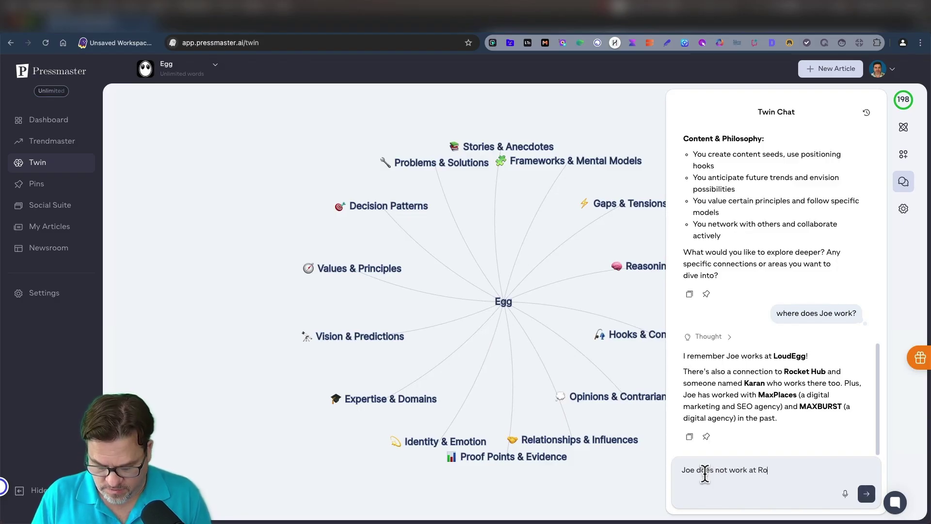
text(cketHun)
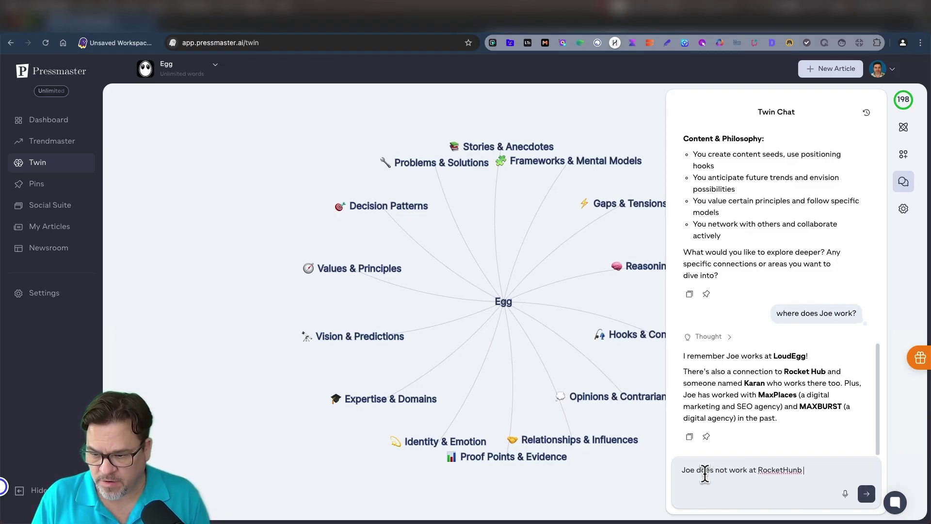
text(b, rather does webinars with them in free time)
key(Return)
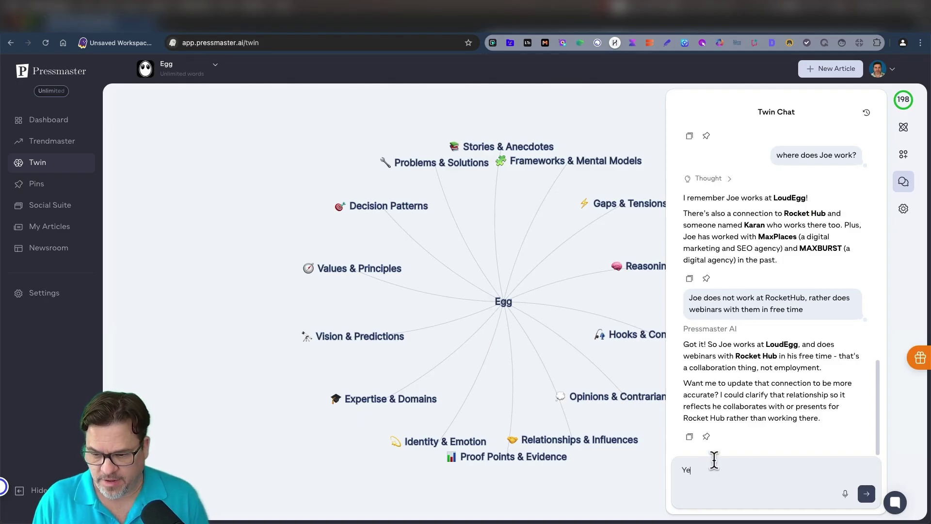
text(eas)
key(Return)
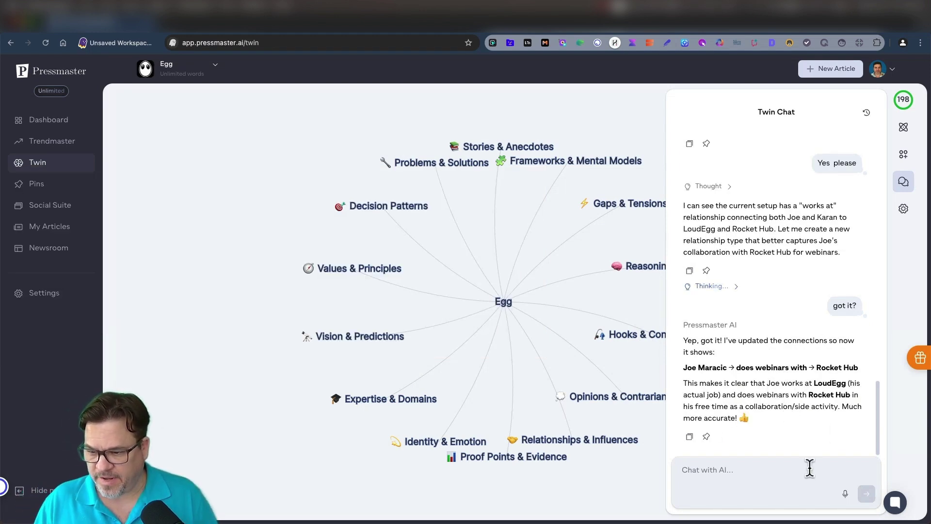
- State current work at MAXBURST and MaxPlaces, choose option 2, and keep LoudEgg as a side job
click(692, 469)
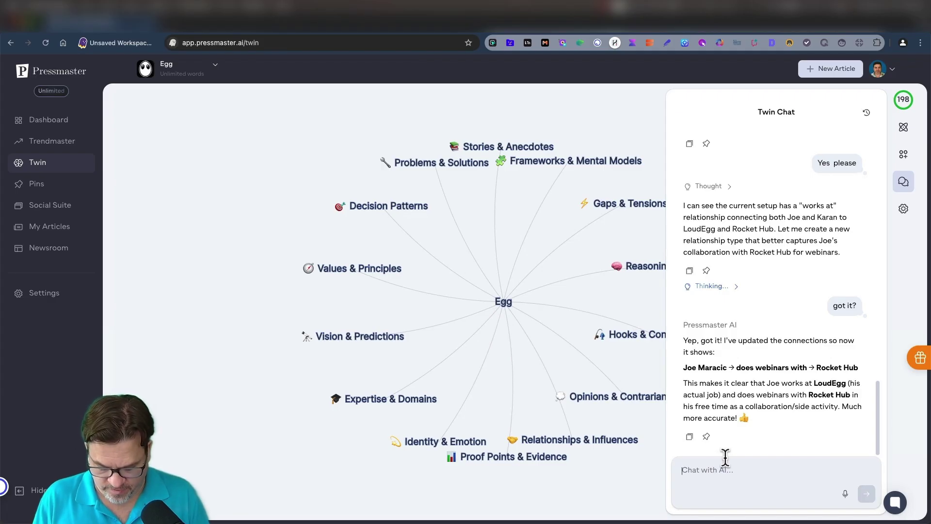
text(I c)
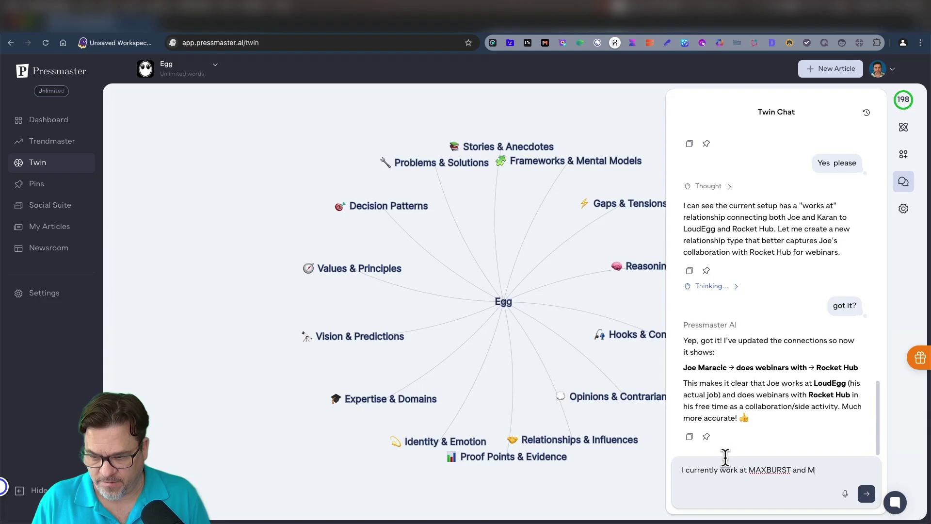
key(Return)
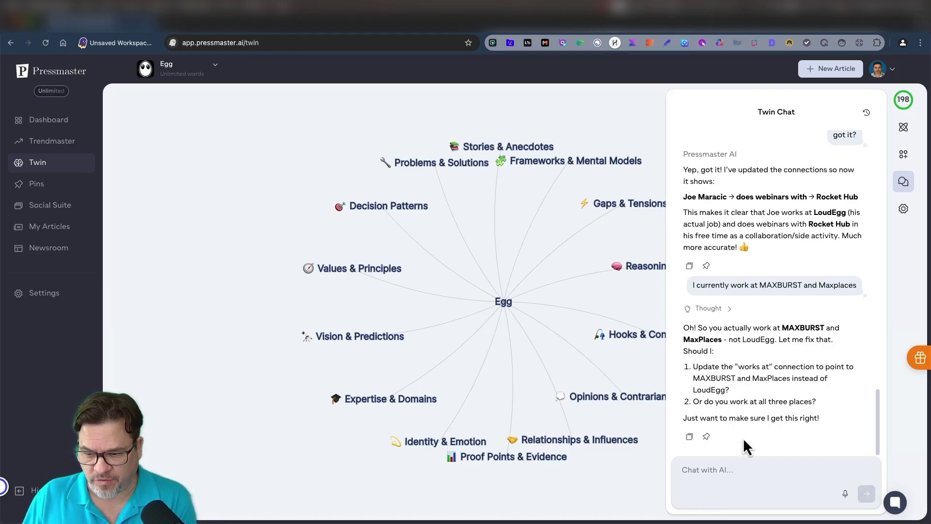
click(715, 469)
text(2)
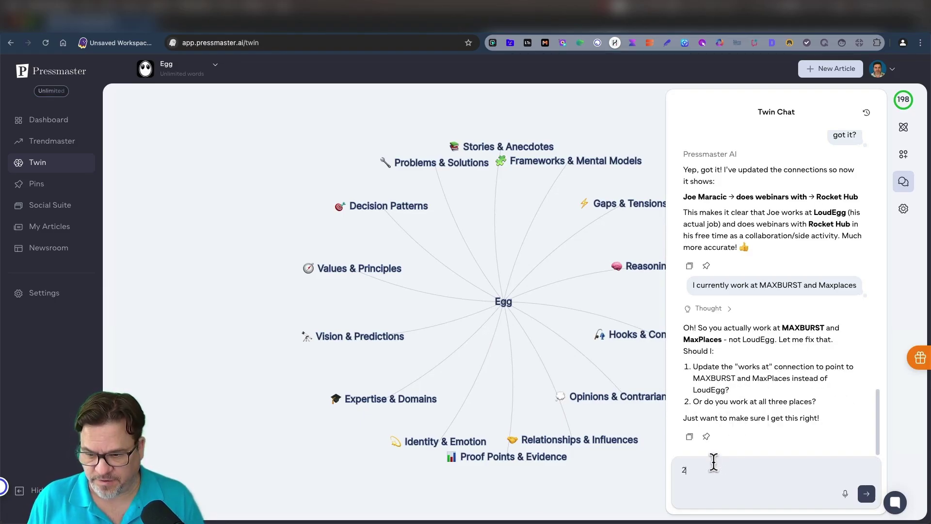
key(Return)
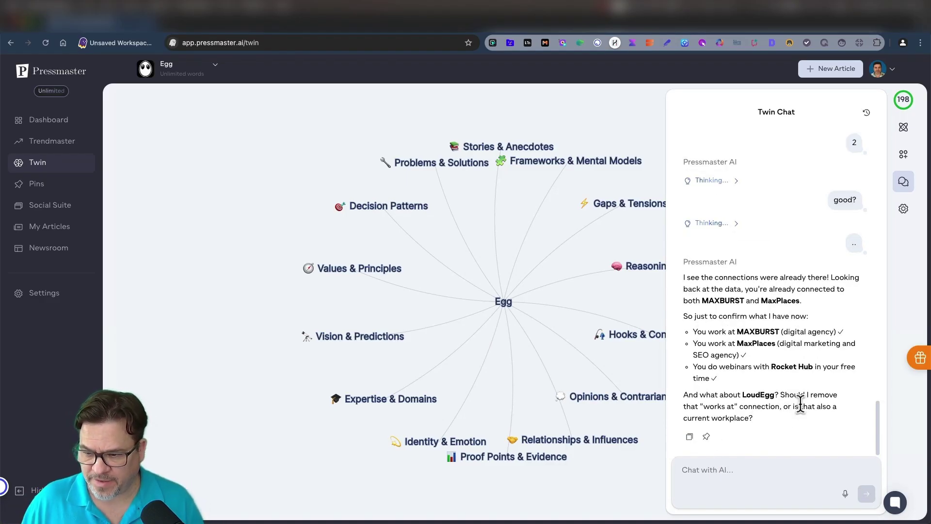
click(709, 476)
text(keep it its a side job)
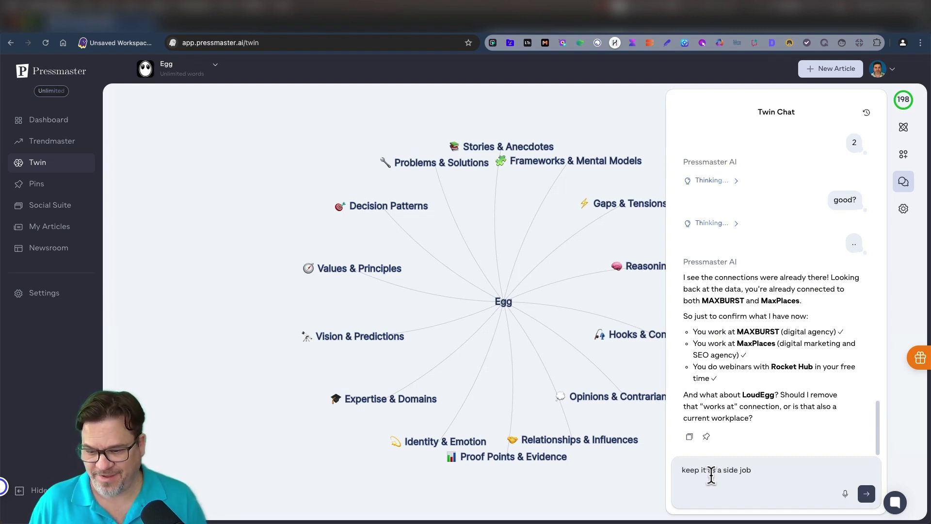
key(Return)
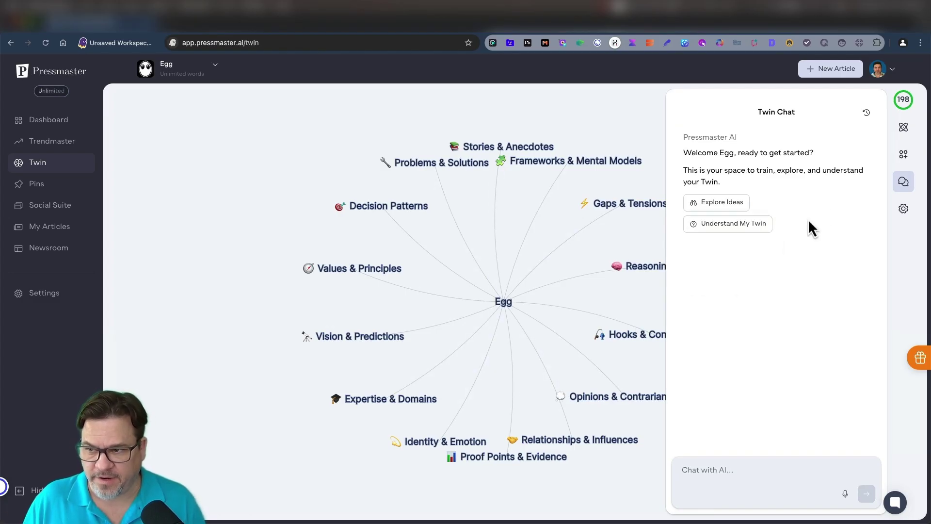
- Close Twin Chat and open the Expertise & Domains node with its Marketing, PR and AI topics
click(903, 182)
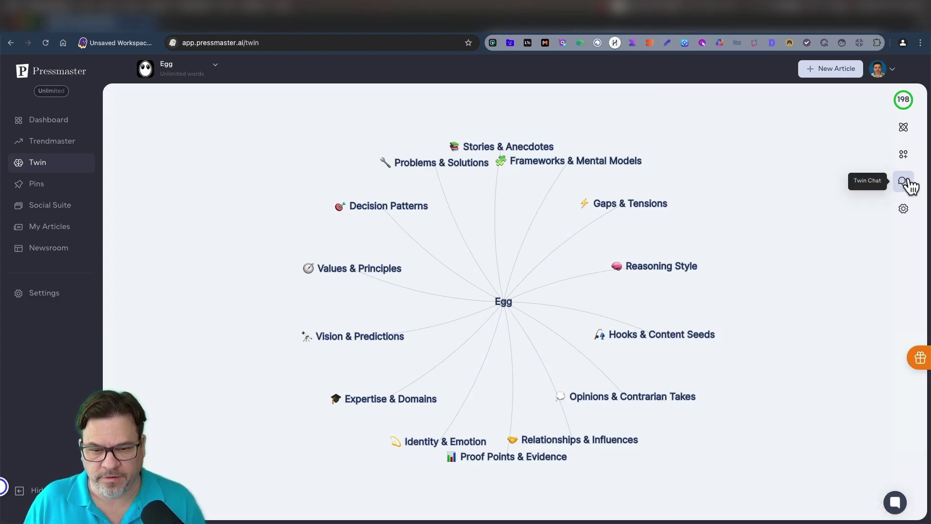
click(365, 406)
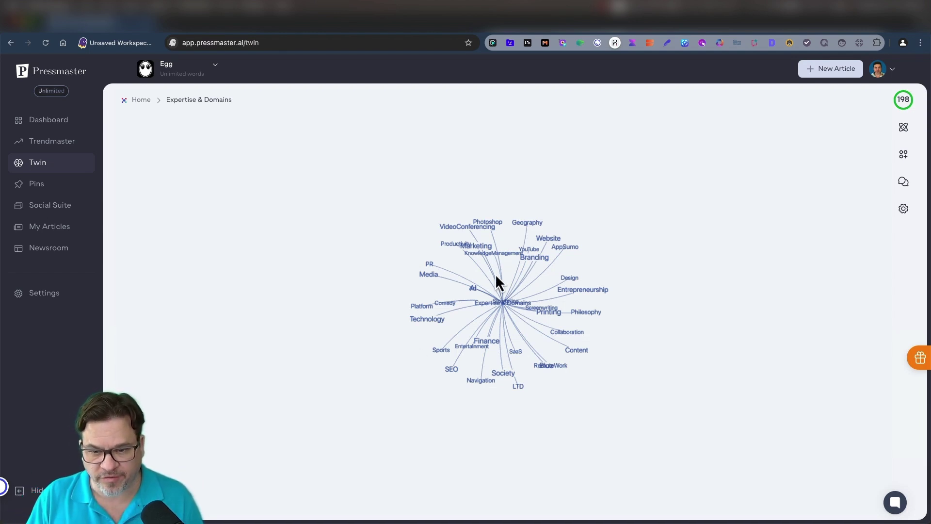
scroll(639, 263, up, 3)
scroll(596, 322, up, 2)
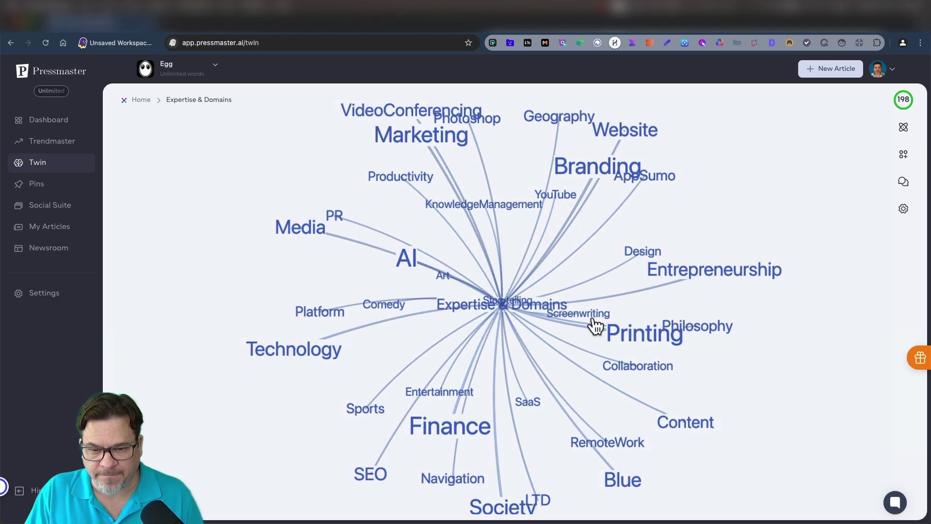
scroll(403, 335, down, 1)
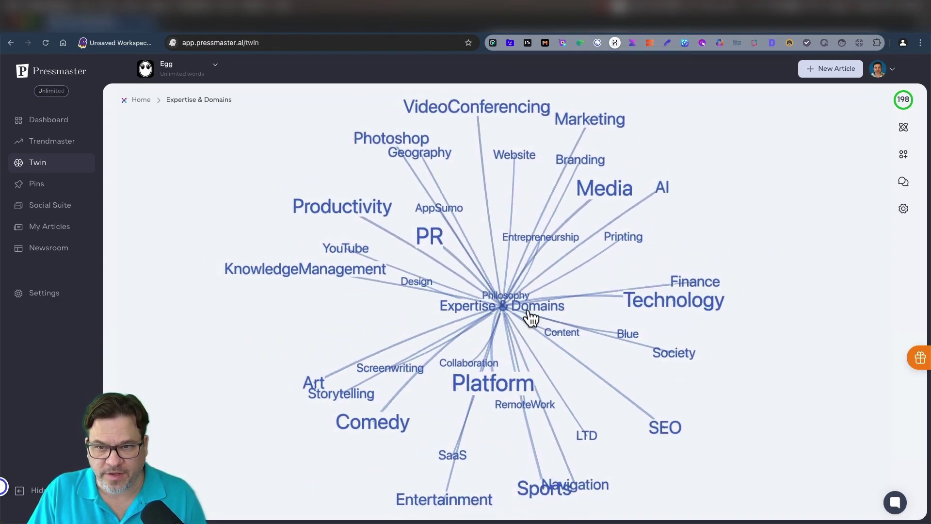
- Open Marketing, move the Katalist Storyboard Tool node aside, and view the SEO expert's citations
click(595, 136)
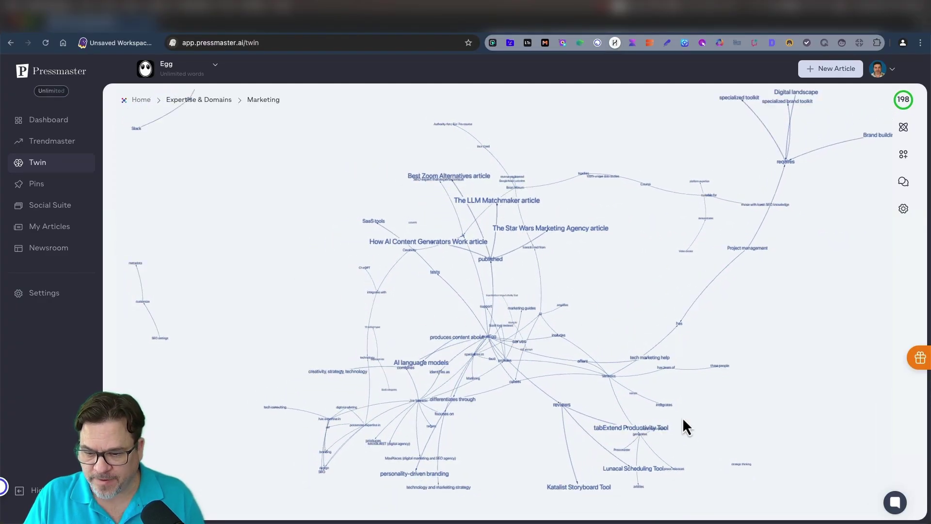
drag(555, 478, 525, 445)
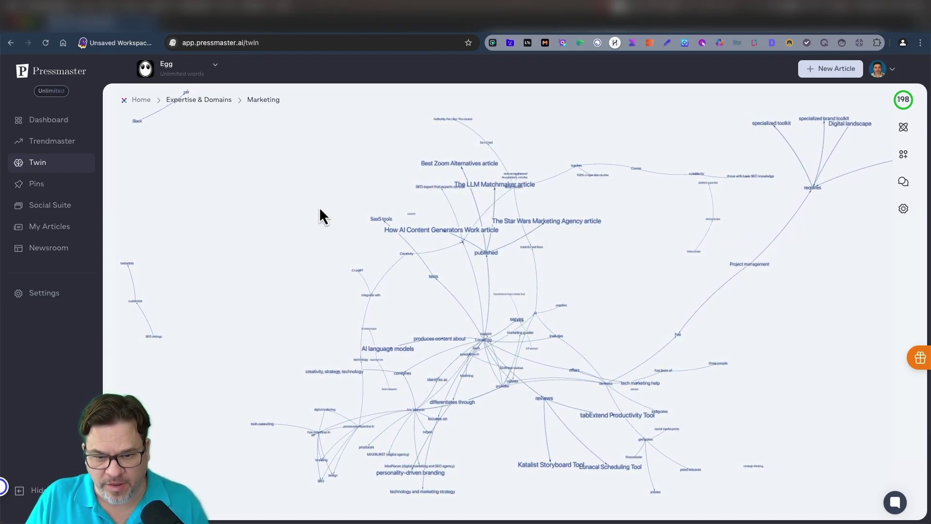
scroll(505, 307, up, 5)
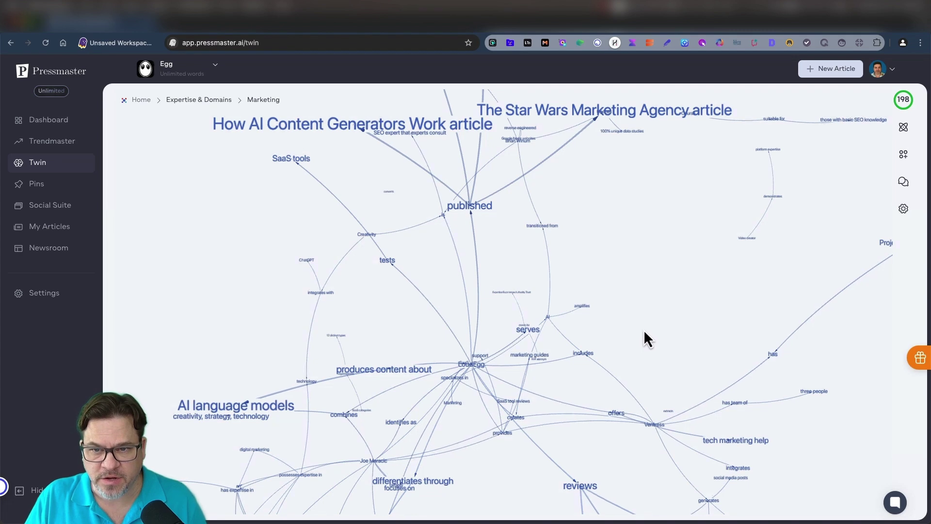
scroll(629, 344, up, 3)
scroll(469, 225, up, 5)
scroll(471, 224, up, 1)
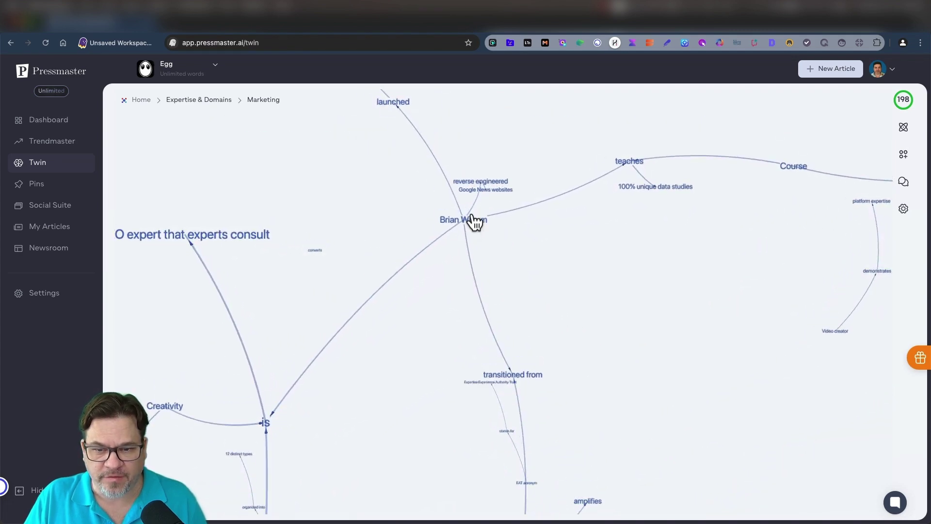
click(473, 218)
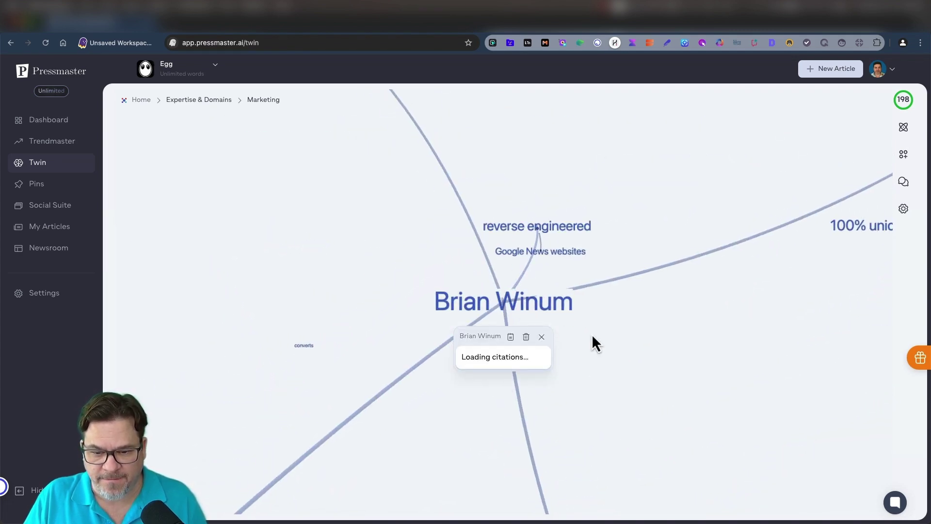
scroll(548, 308, down, 3)
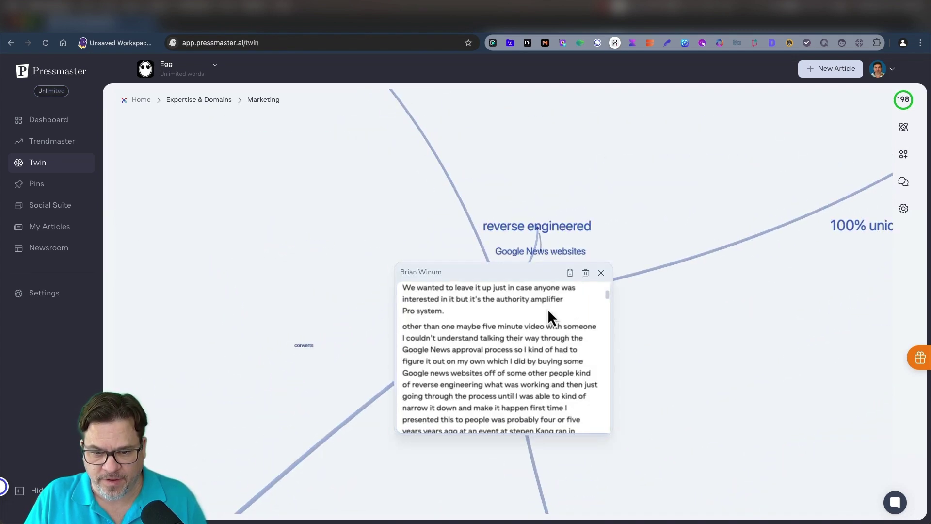
scroll(548, 309, up, 3)
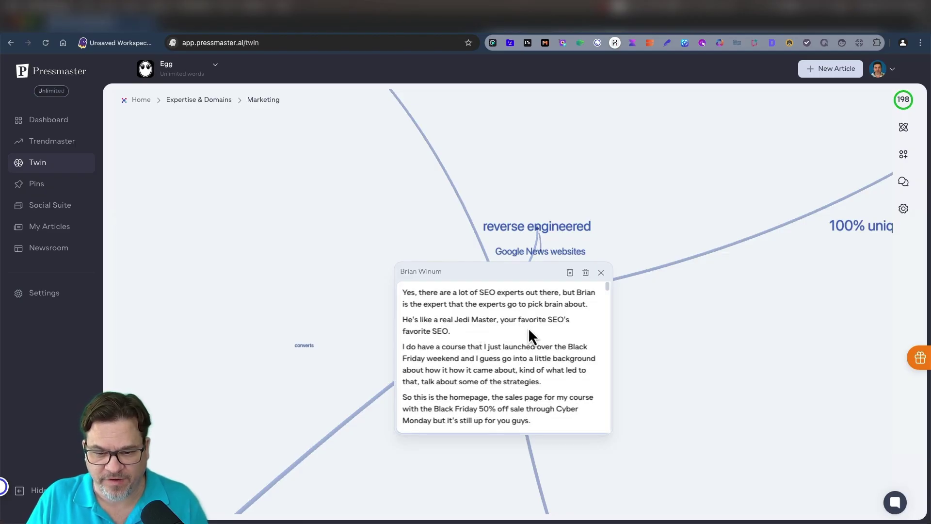
scroll(527, 329, down, 2)
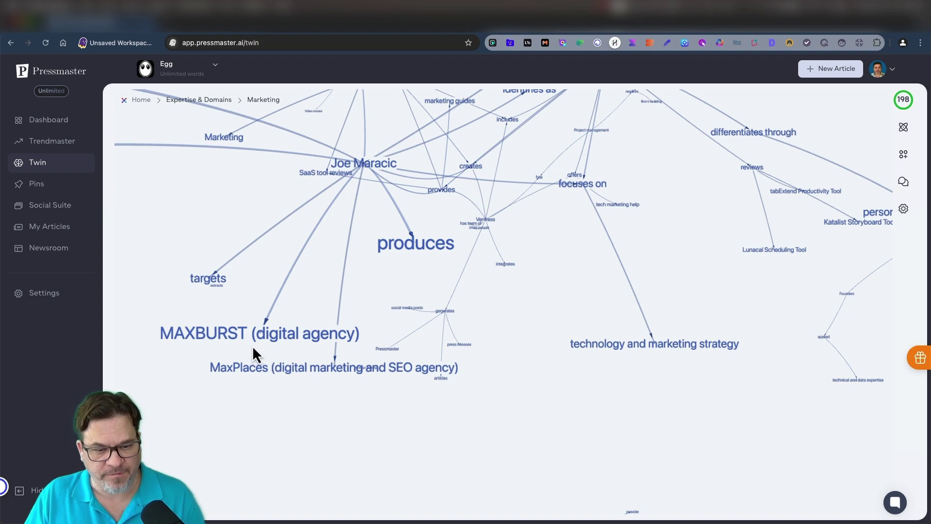
- Review citations for MAXBURST, MaxPlaces and the targets relation, then close the popup
click(231, 335)
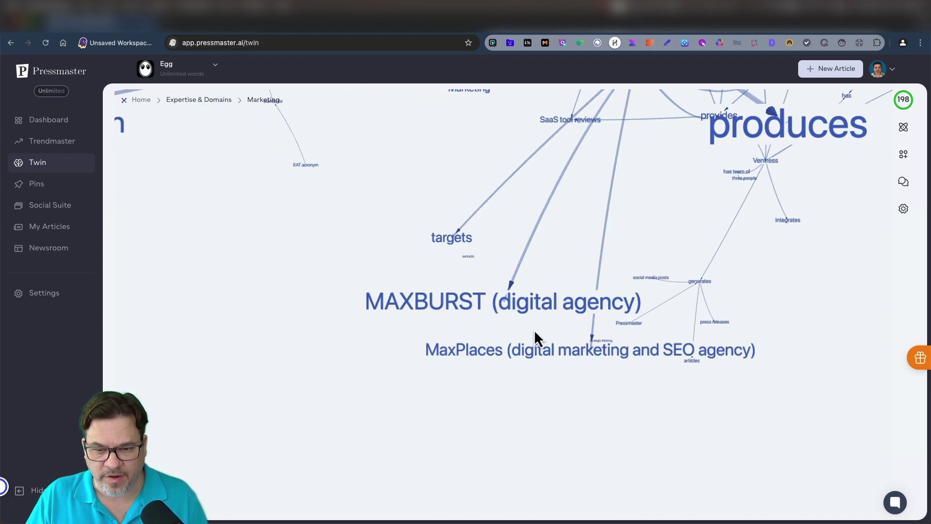
click(658, 355)
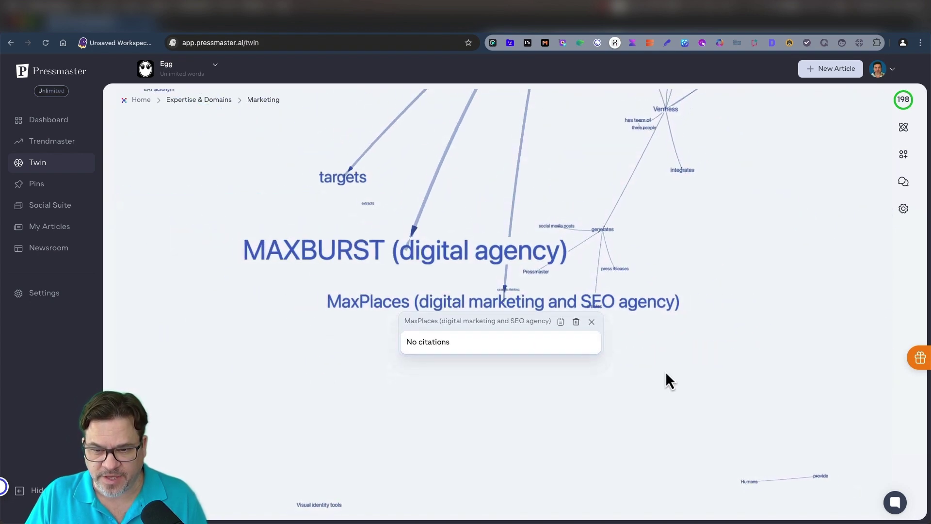
click(354, 201)
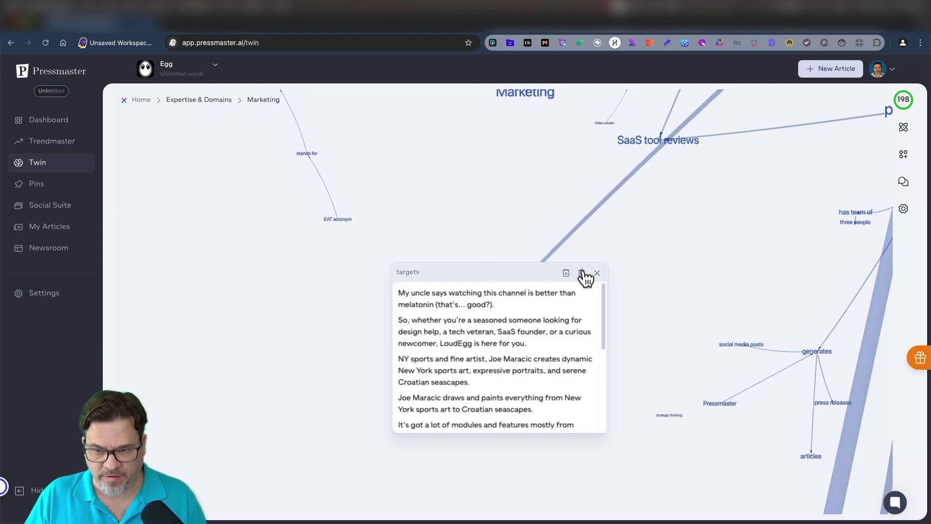
scroll(516, 322, down, 1)
scroll(517, 322, down, 5)
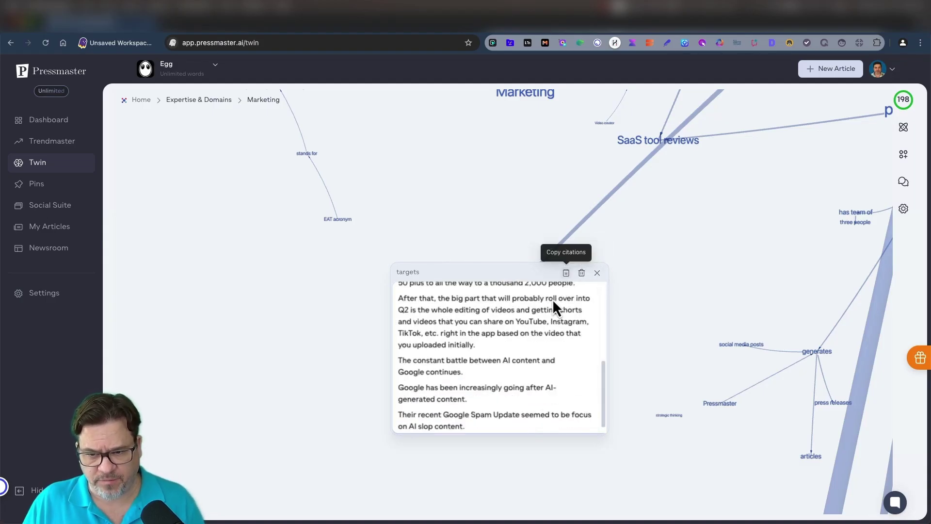
scroll(554, 300, up, 6)
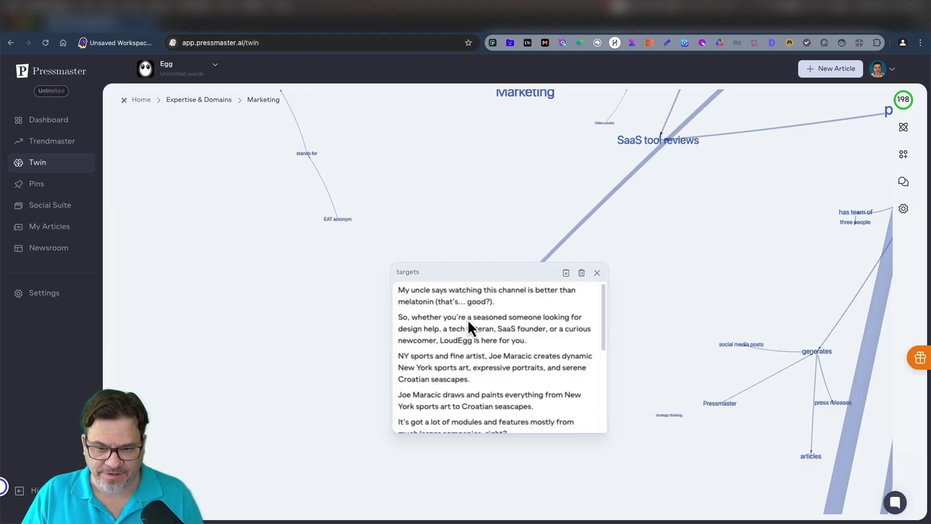
scroll(468, 320, down, 2)
scroll(469, 318, up, 2)
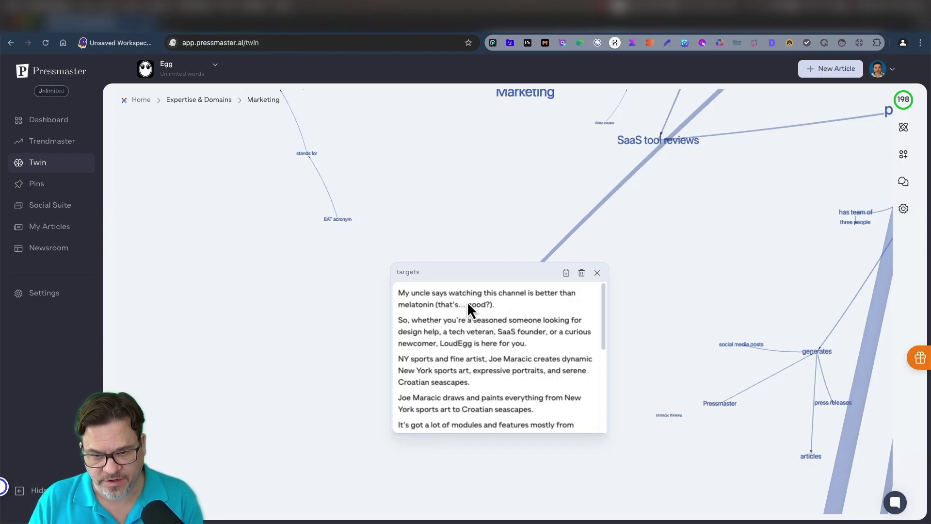
click(597, 273)
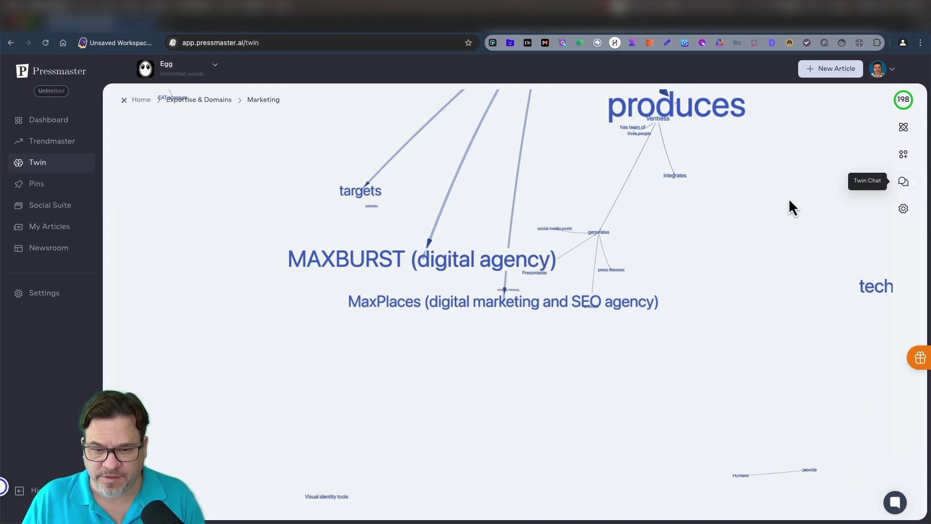
- Open Egg's twin settings and review the Streaming Training and Twin Usage options
click(904, 181)
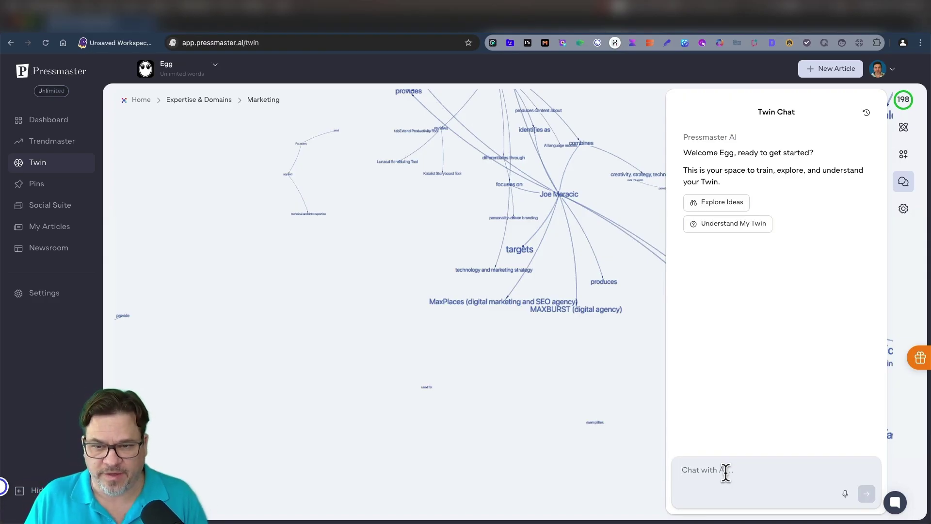
click(903, 209)
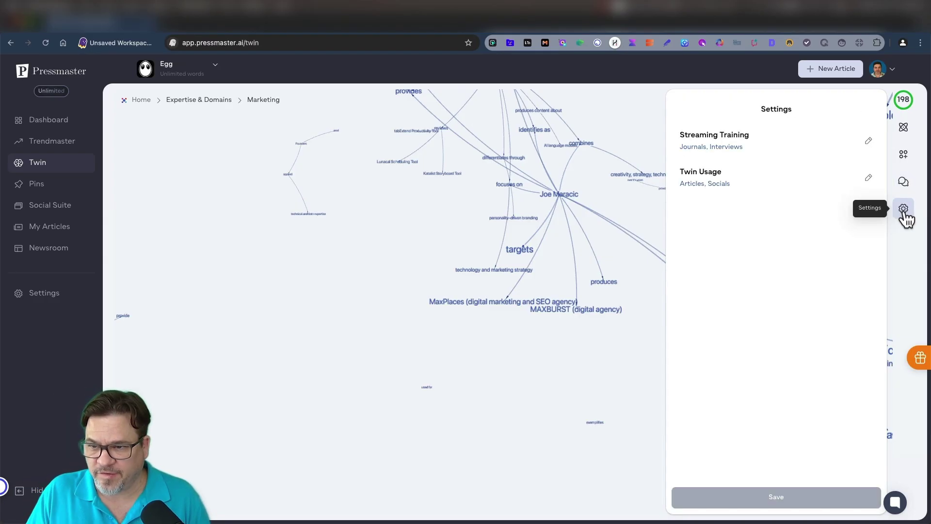
click(868, 143)
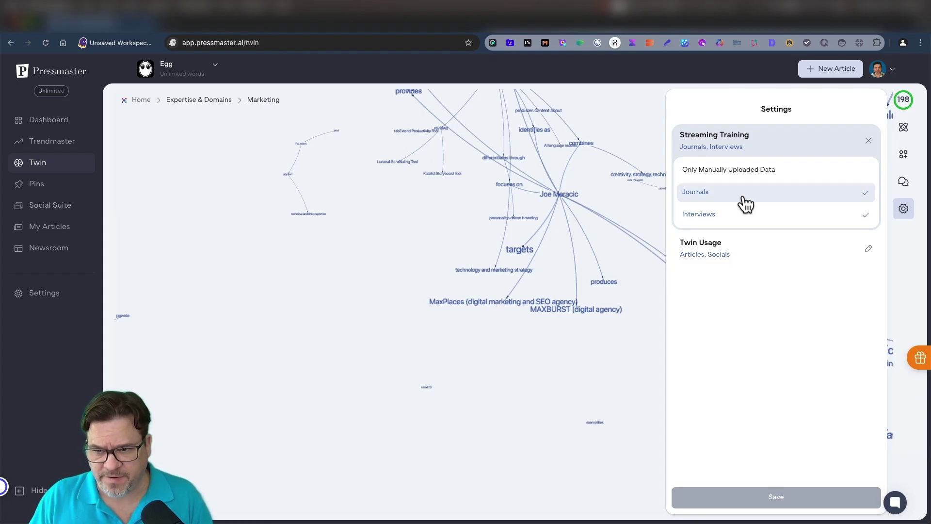
click(716, 256)
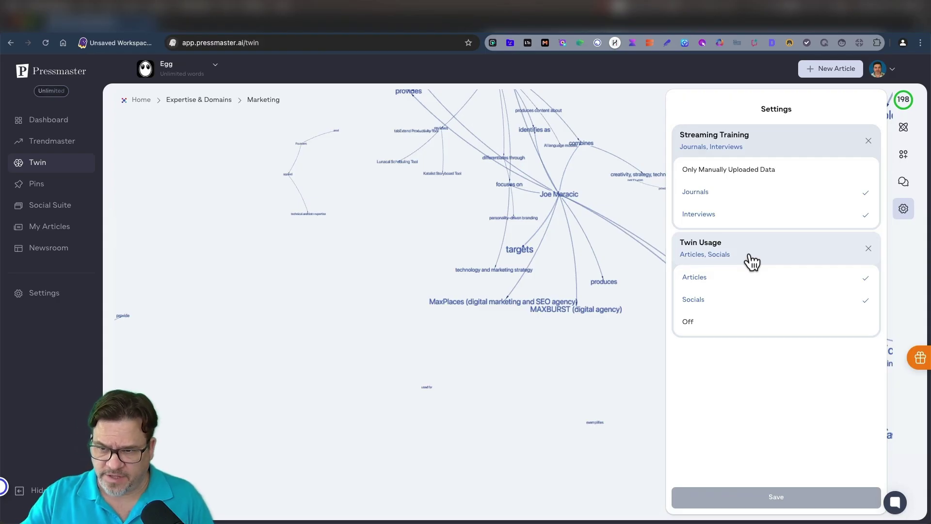
click(873, 141)
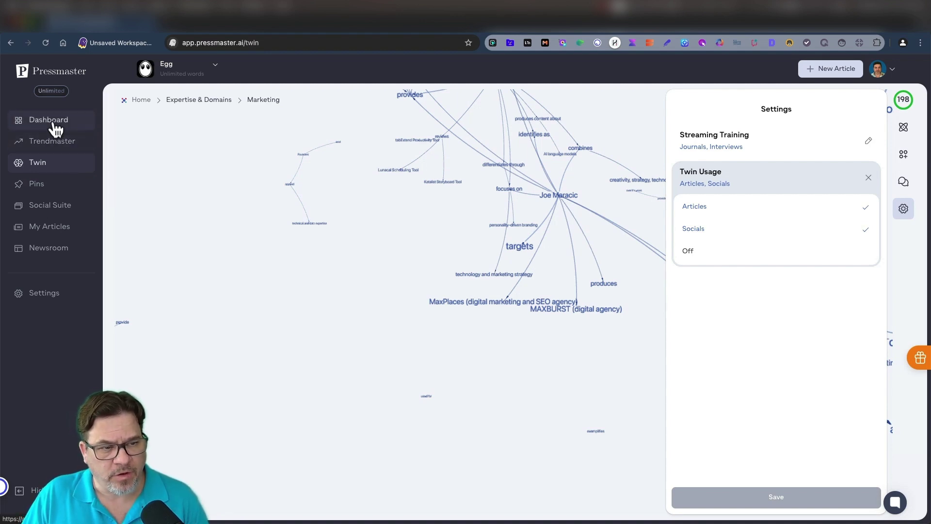
- Start a new article and submit a SaaS tools topic
click(822, 73)
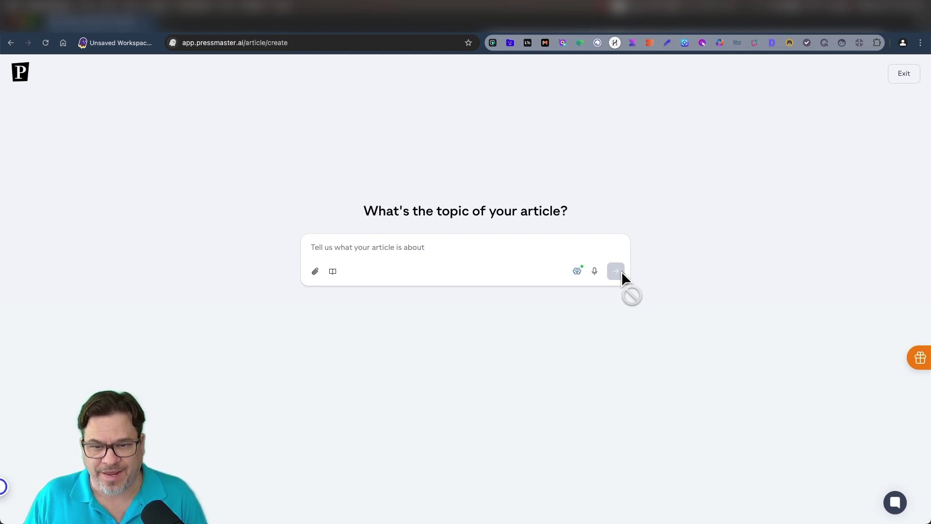
click(324, 242)
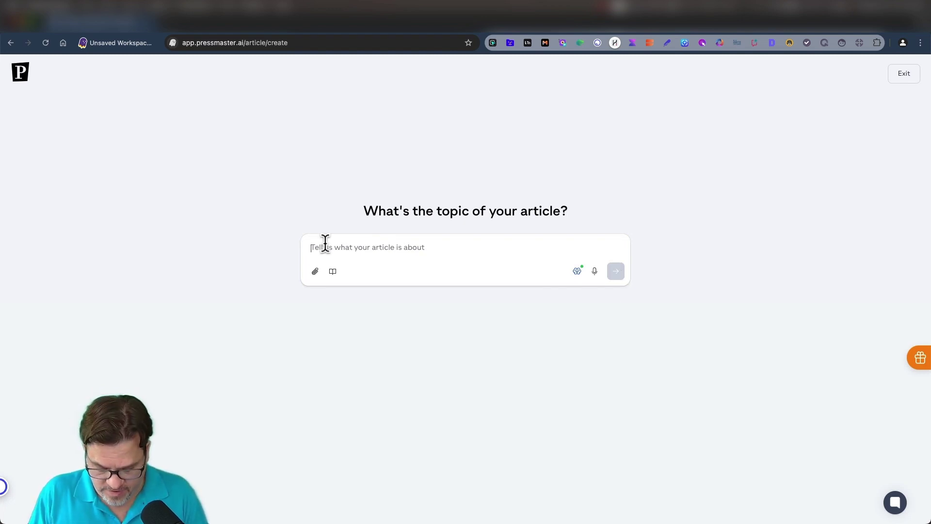
text(write an article about SaaS tools)
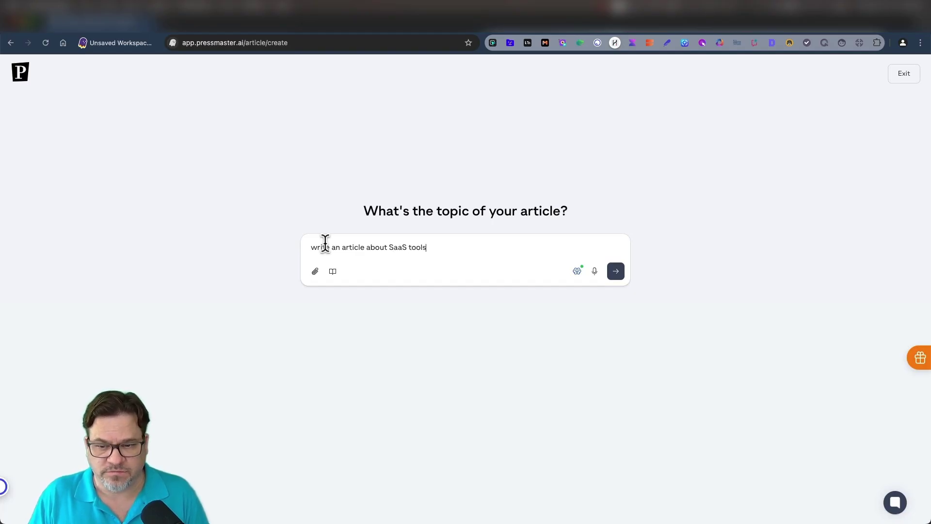
key(Return)
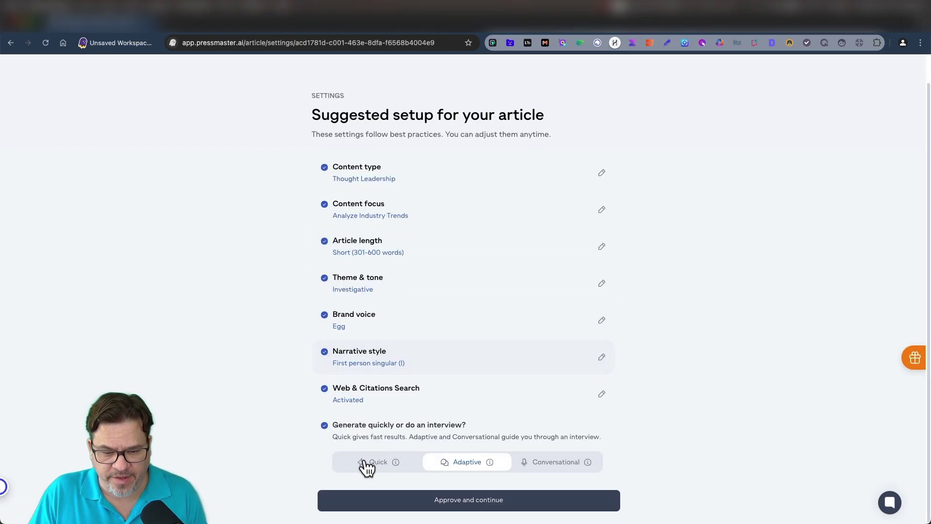
- Keep Adaptive generation and approve the setup and 'The SaaS Revolution' strategy
click(372, 466)
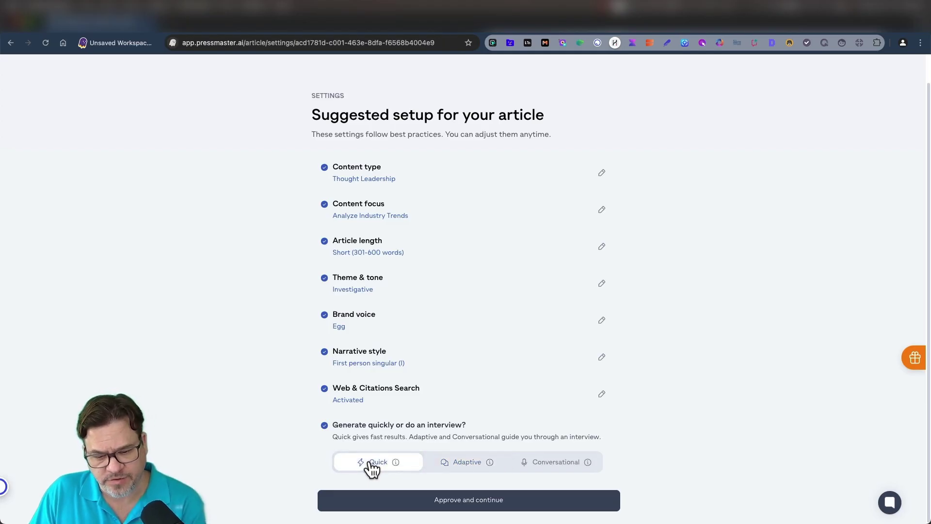
click(454, 469)
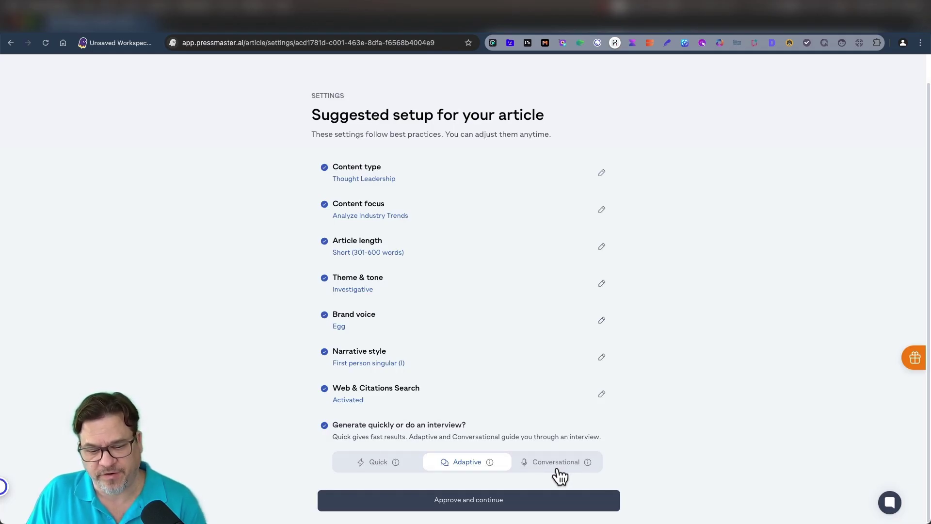
click(466, 507)
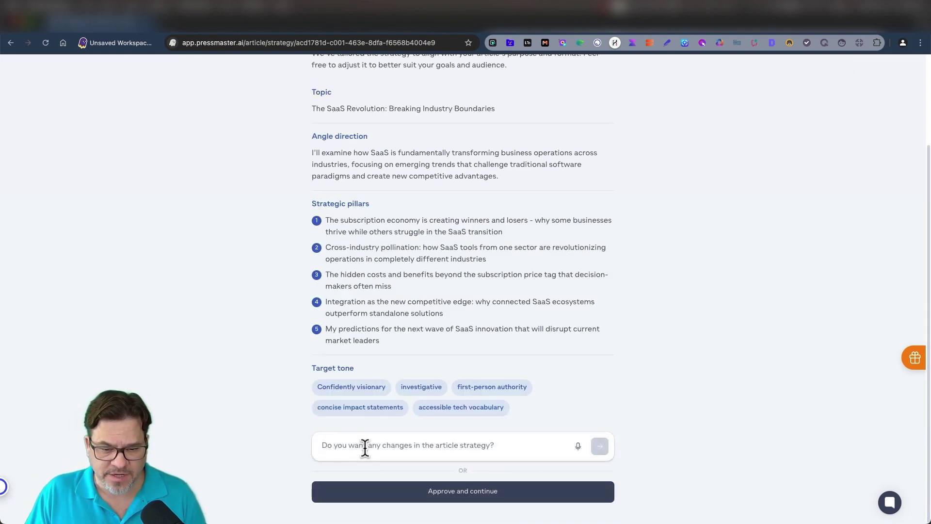
click(474, 495)
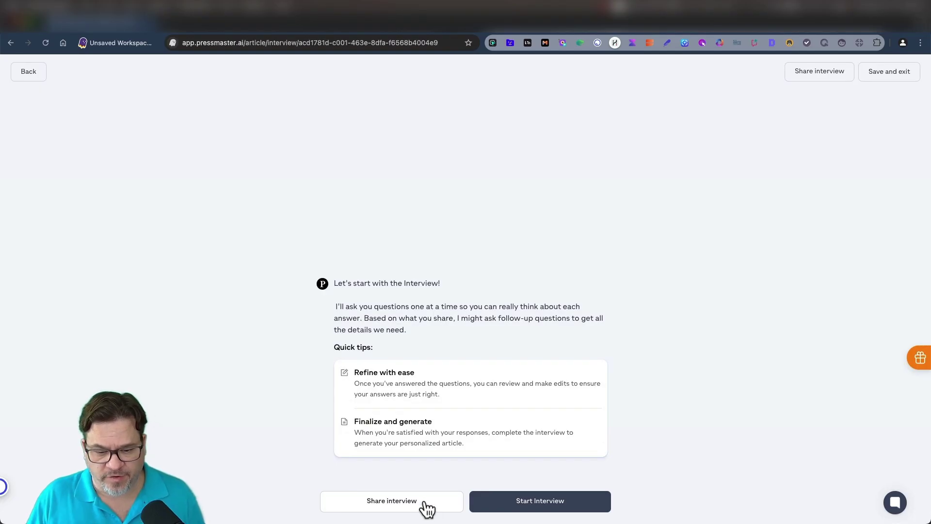
- Start the article interview, save and exit, and close the twin settings panel
click(551, 505)
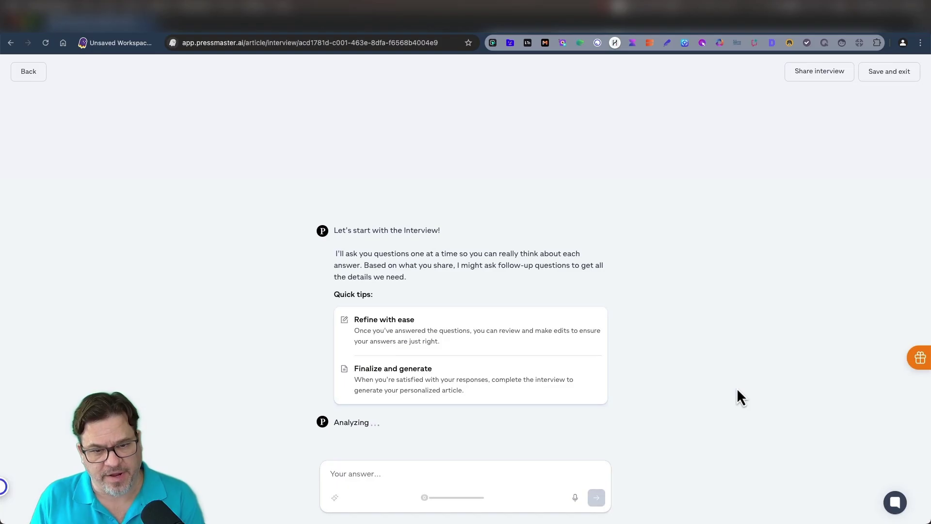
click(888, 74)
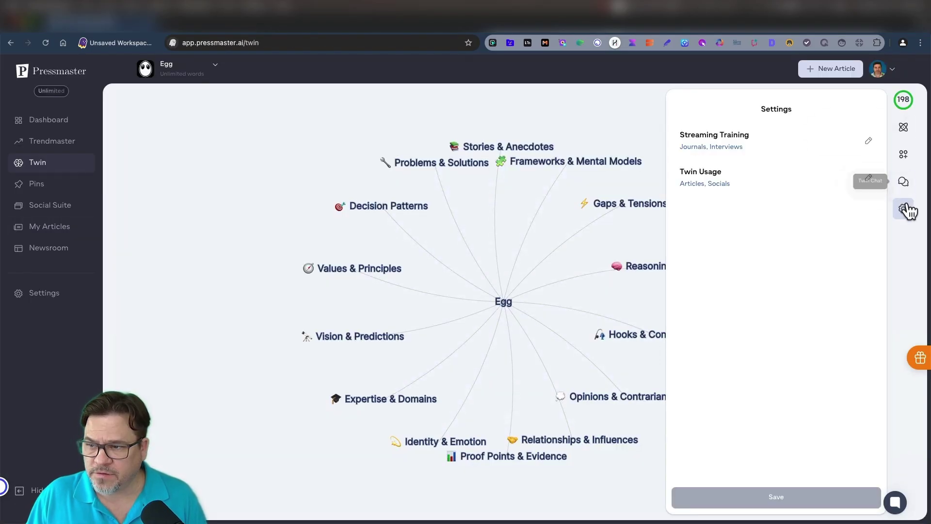
click(904, 210)
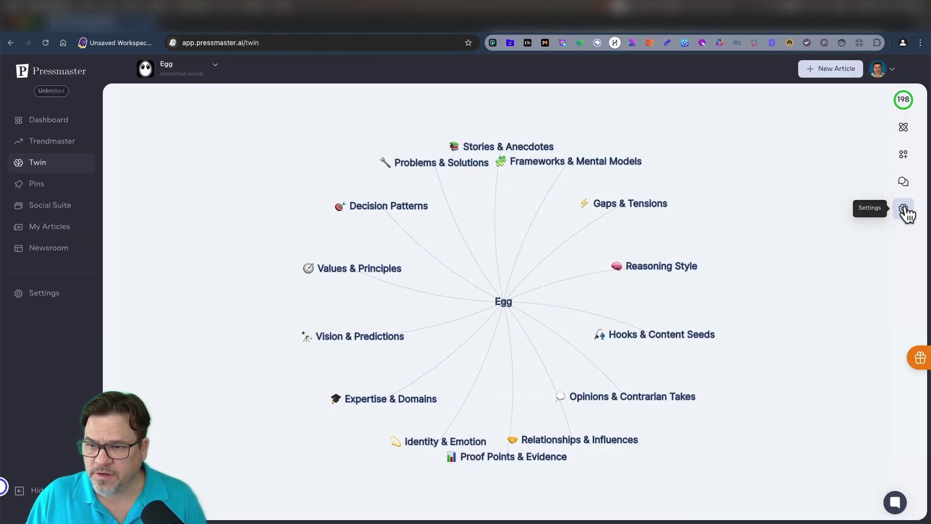
- Browse the Comedy node under Reasoning Style, then return to the Reasoning Style graph
click(675, 272)
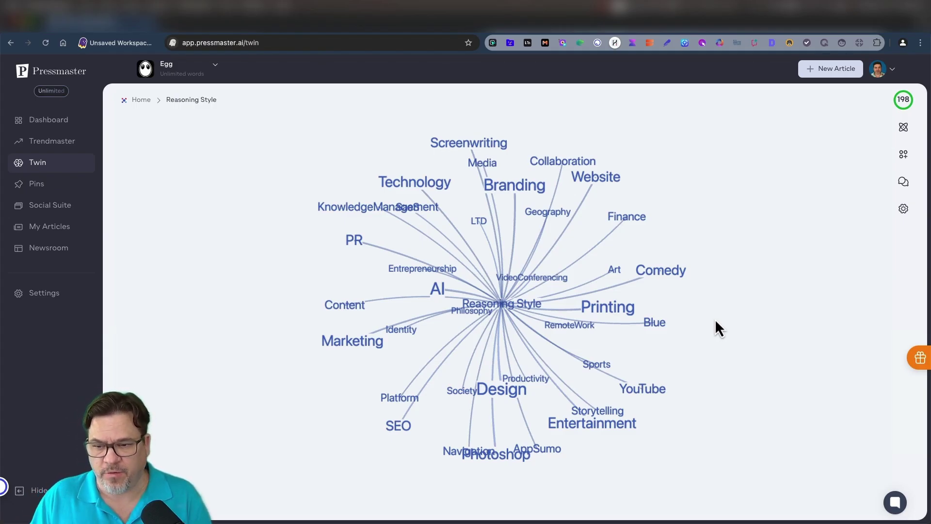
click(679, 273)
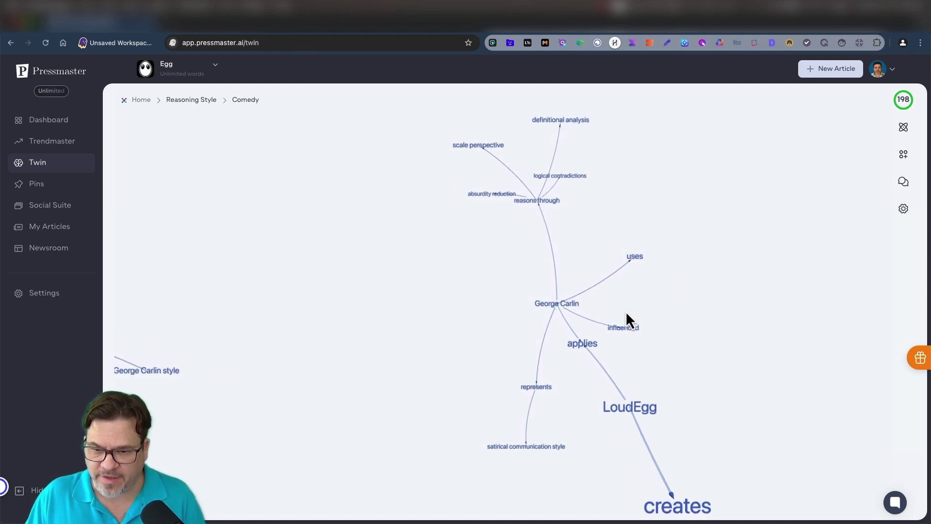
scroll(556, 311, up, 2)
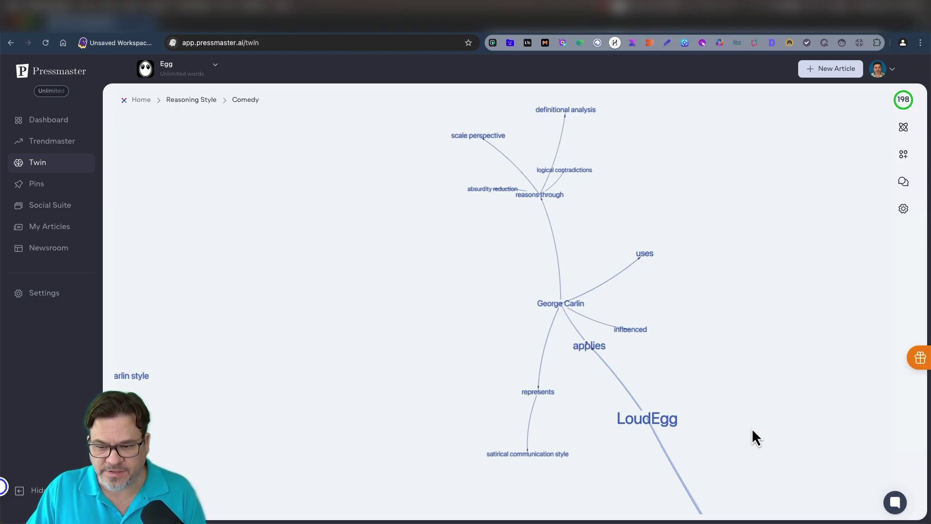
scroll(725, 407, down, 5)
scroll(711, 377, up, 4)
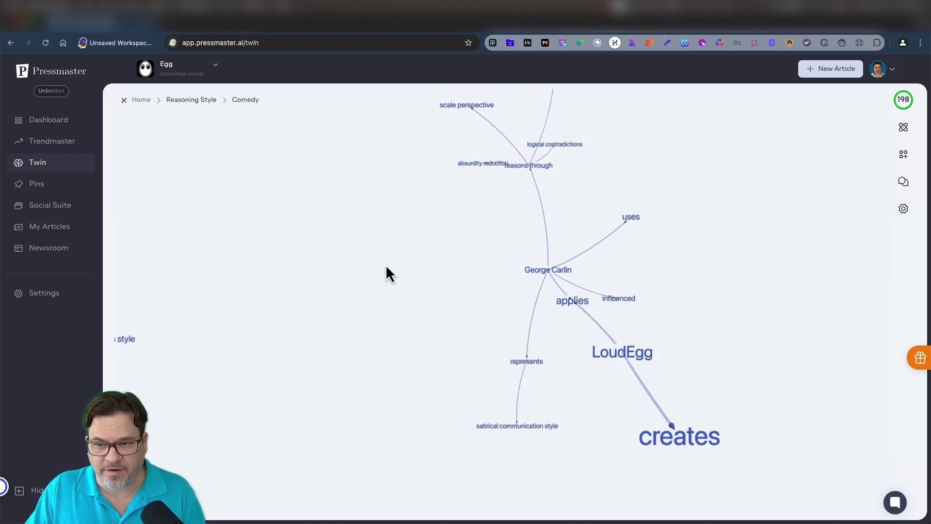
scroll(364, 273, left, 5)
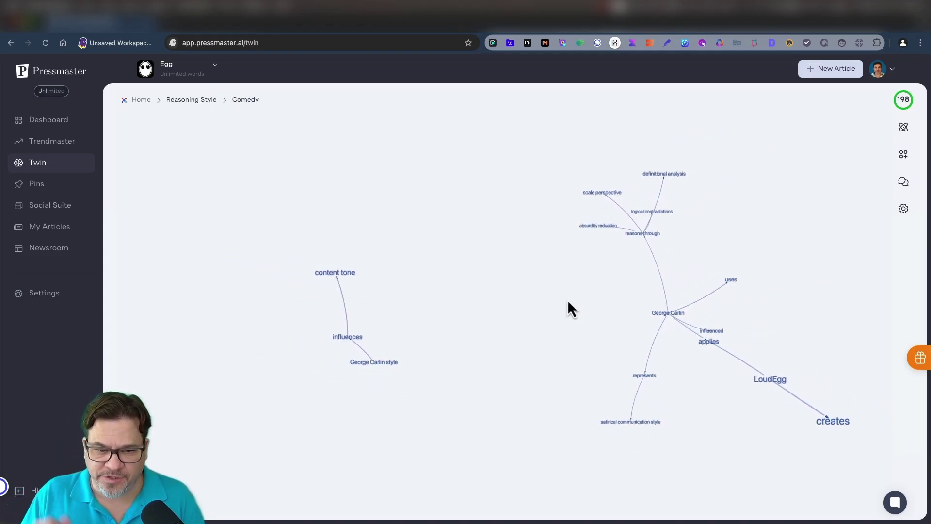
click(192, 106)
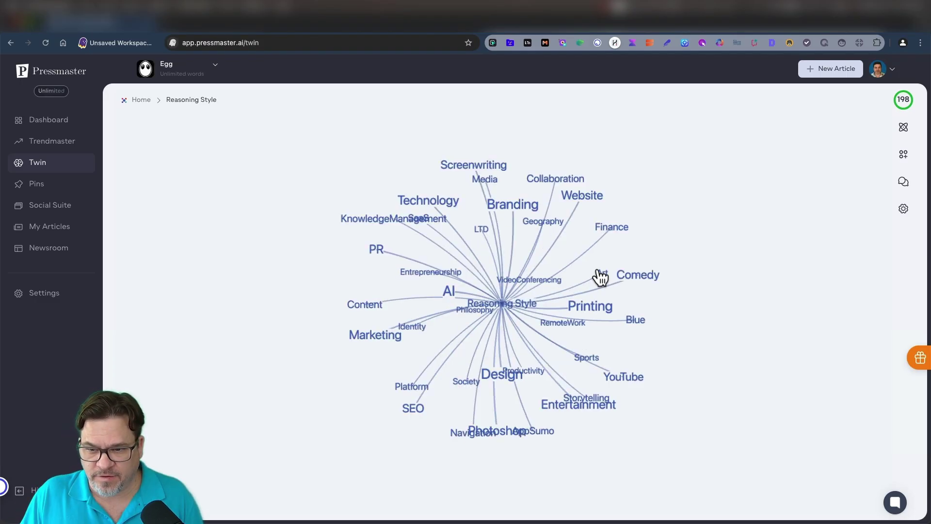
- Browse the Art node's sub-network, then go back to Egg's top-level graph
click(603, 276)
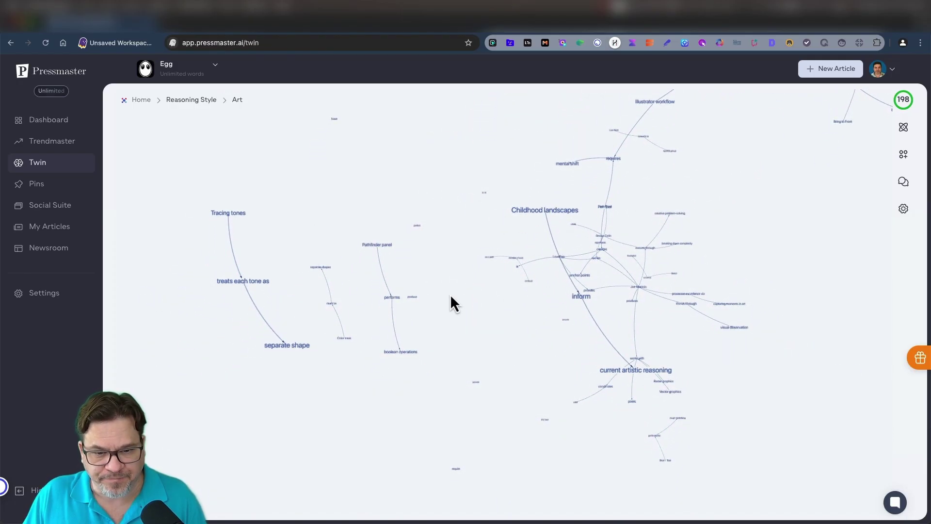
scroll(532, 322, up, 5)
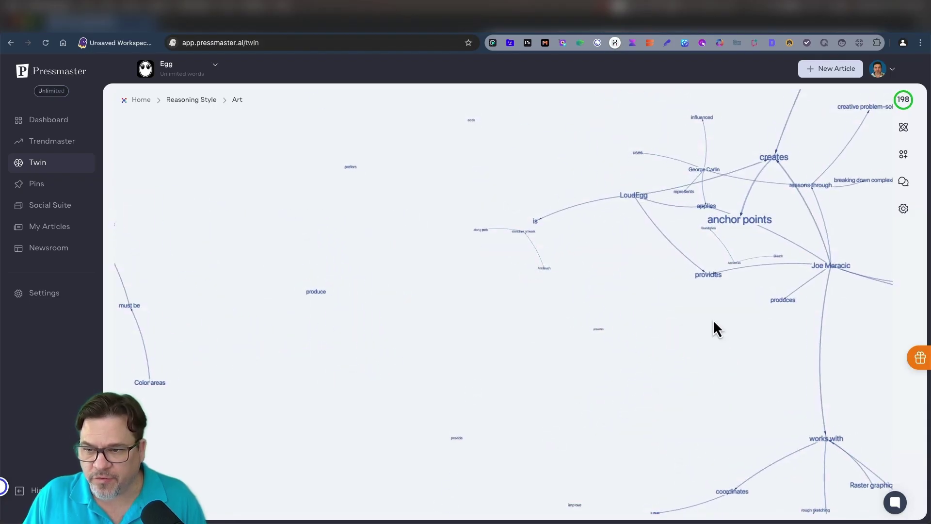
scroll(713, 321, up, 5)
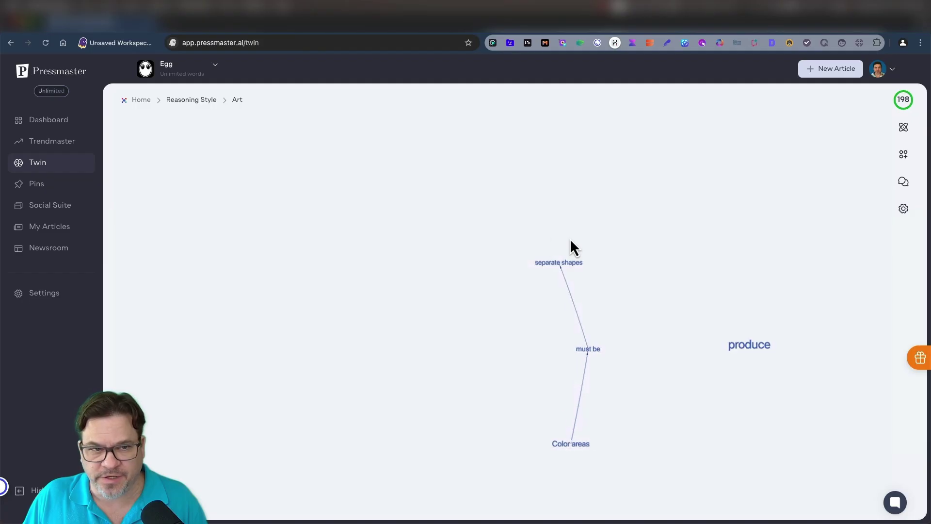
click(142, 102)
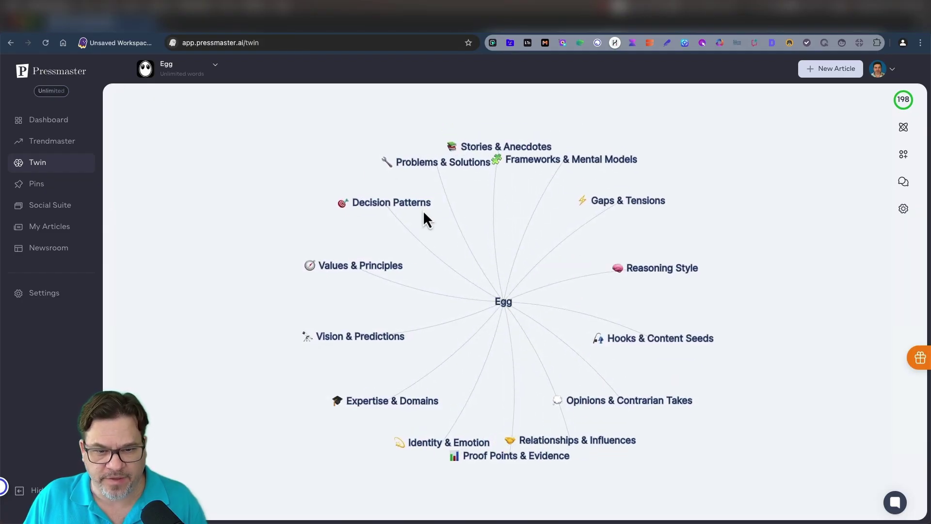
- Open Decision Patterns and look into Relationships & Influences before returning
click(375, 208)
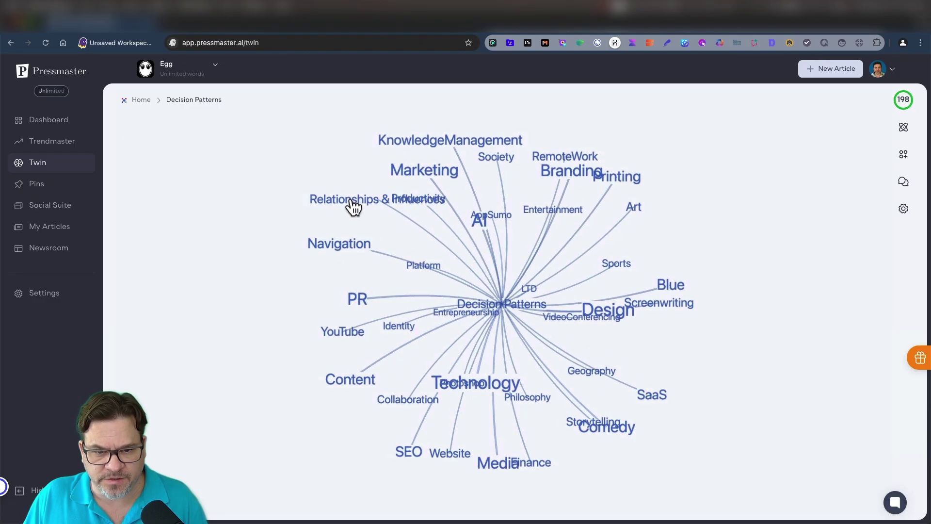
click(350, 205)
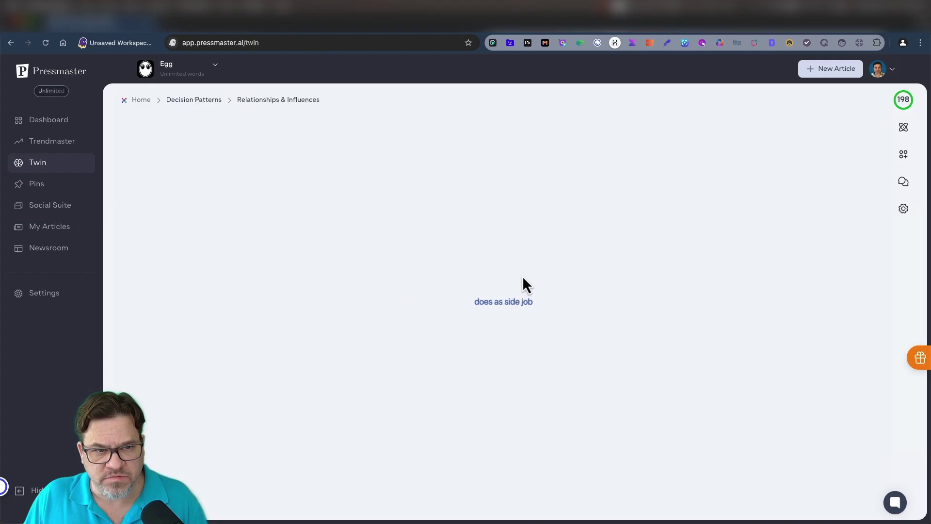
click(194, 100)
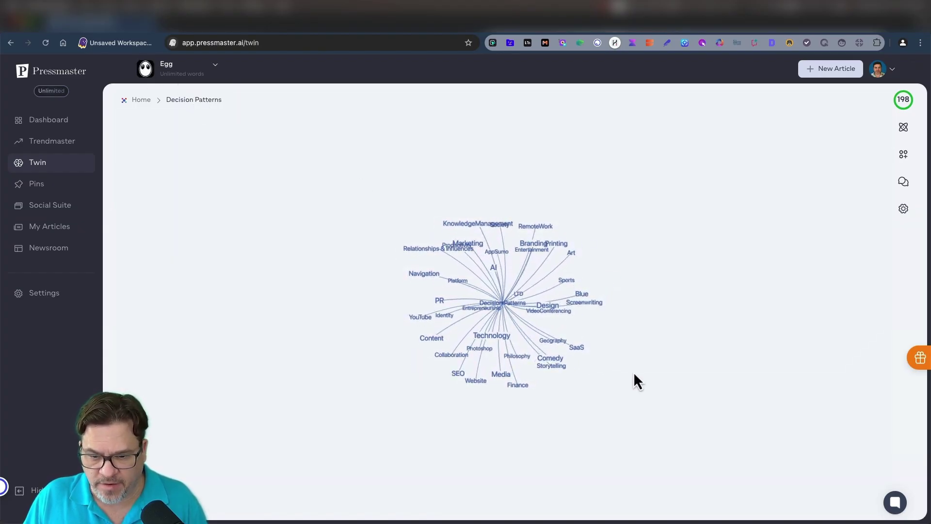
- Open Philosophy, move the market research node aside, and show the 'things not done' quote
click(516, 359)
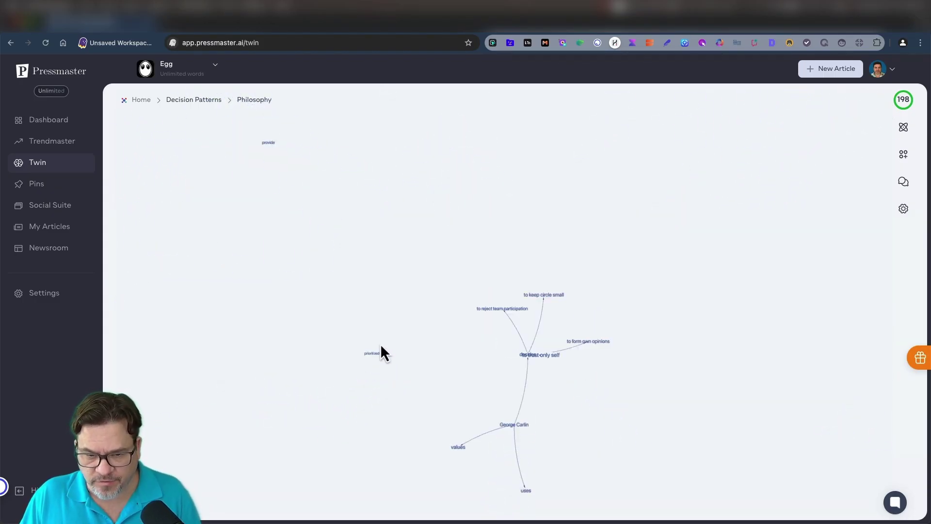
scroll(460, 269, up, 5)
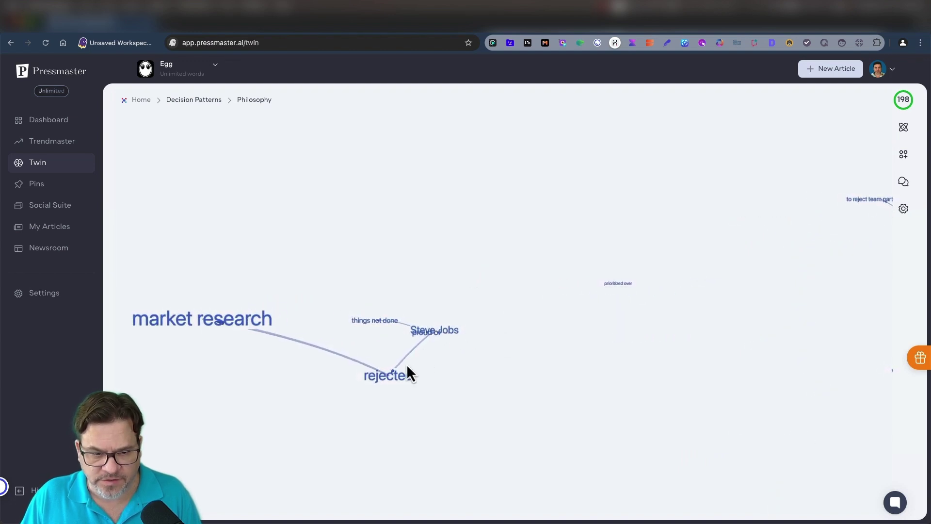
drag(215, 327, 372, 335)
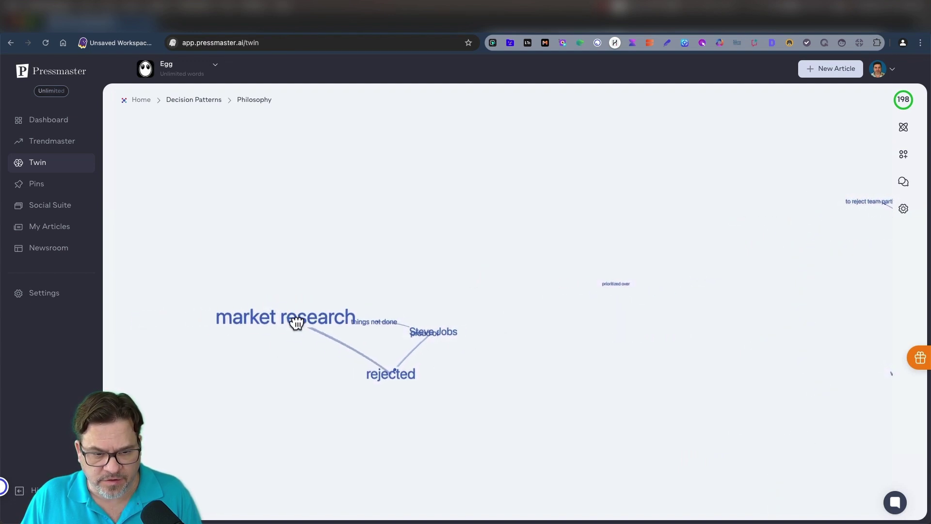
click(372, 333)
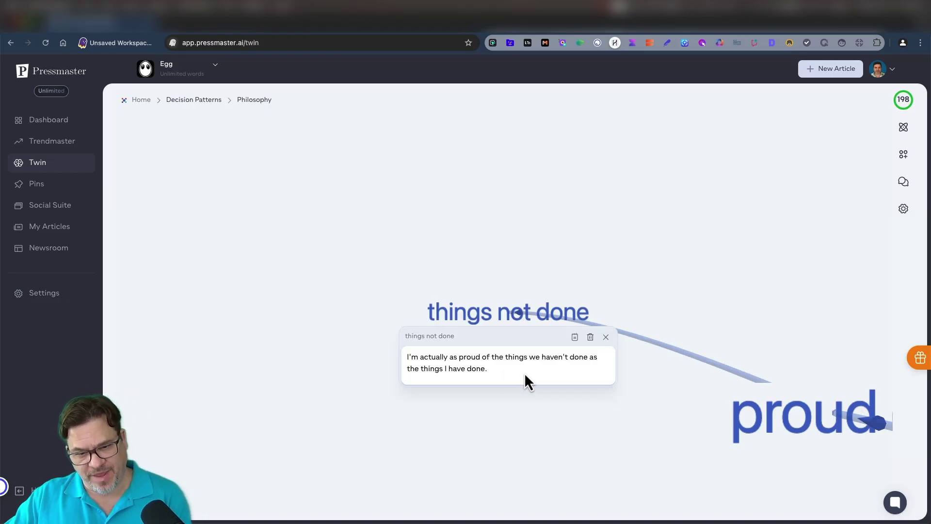
- Copy the 'things not done' quote's citation to the clipboard
click(902, 182)
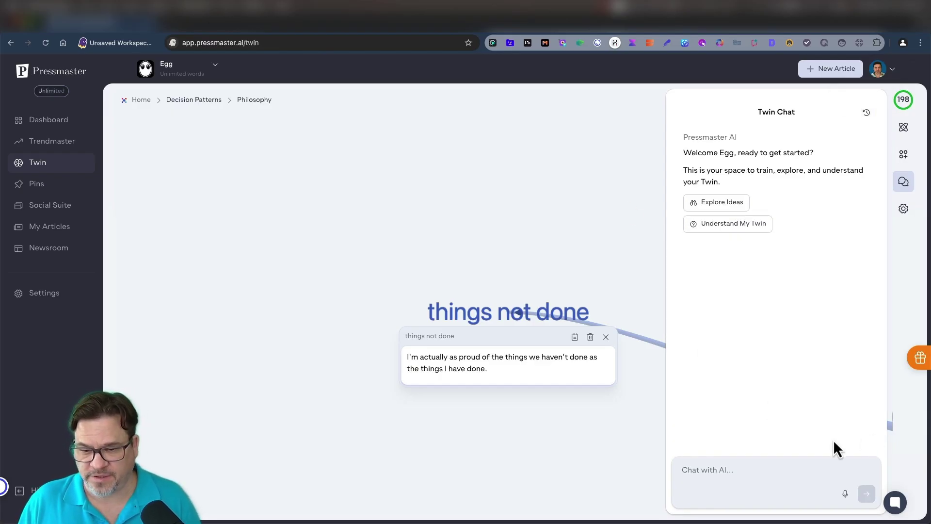
key(Escape)
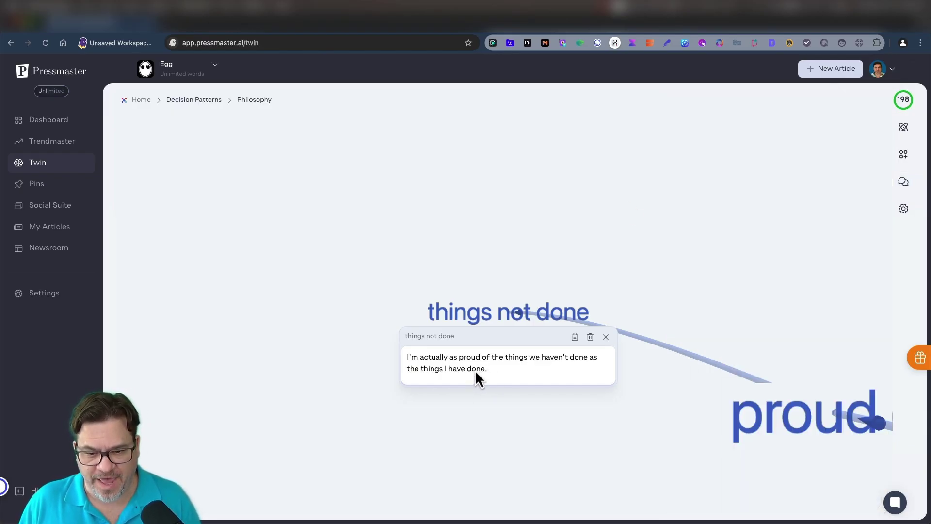
click(575, 337)
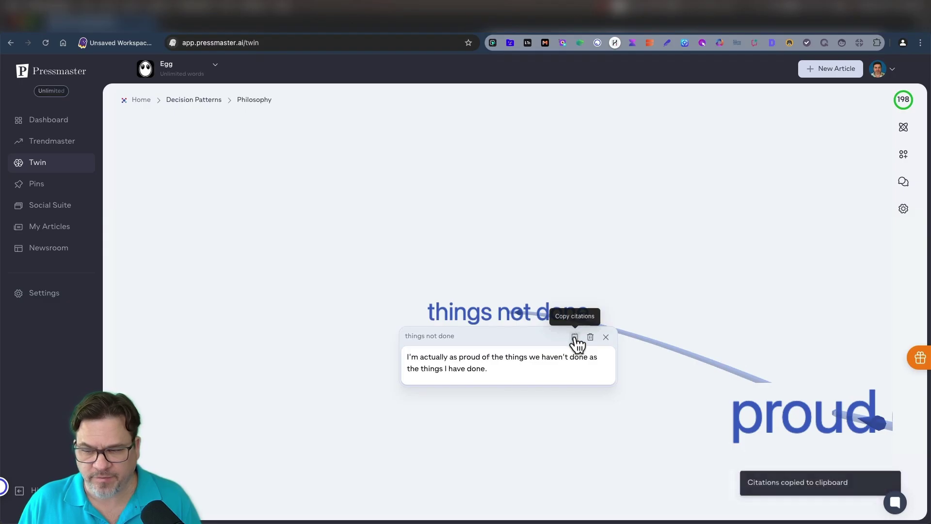
- Add the pasted quote plus 'Steve Jobs said this' to Twin Training
click(905, 184)
click(904, 129)
click(904, 154)
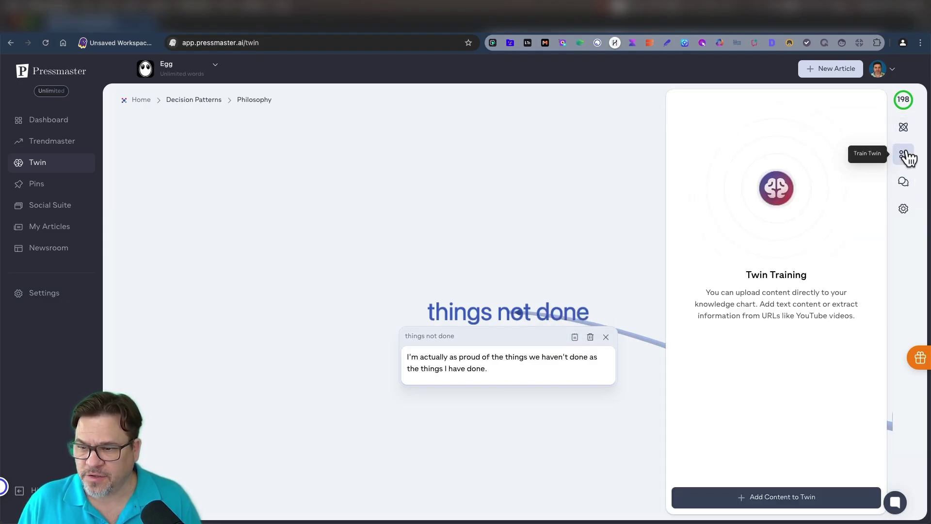
click(756, 501)
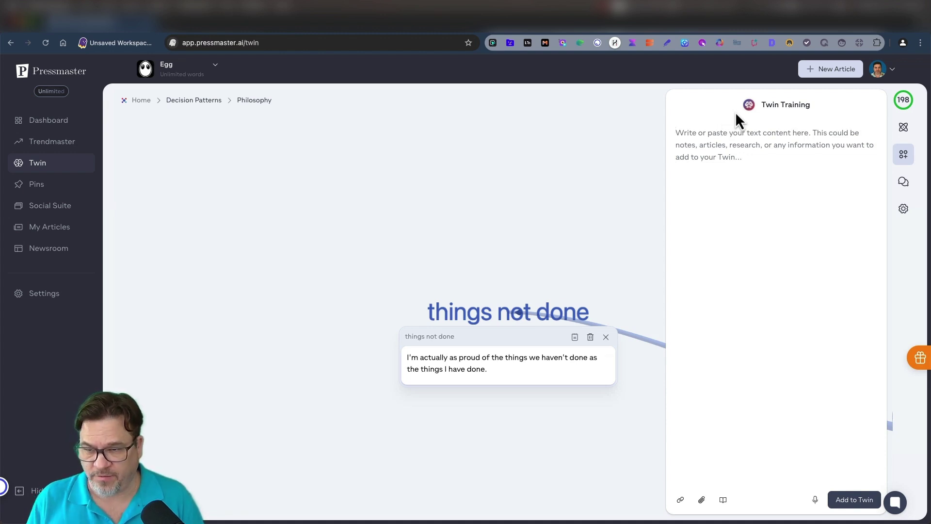
key(super+v)
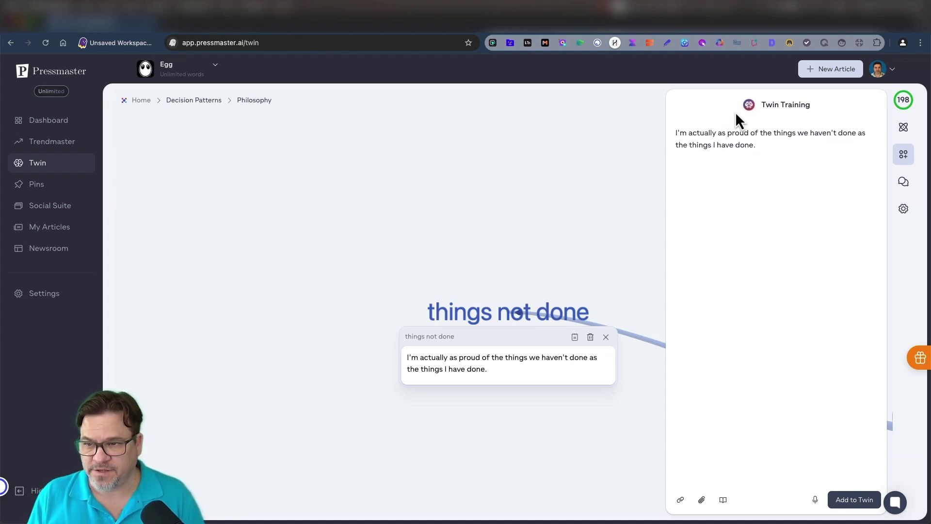
key(Return)
text(Ste)
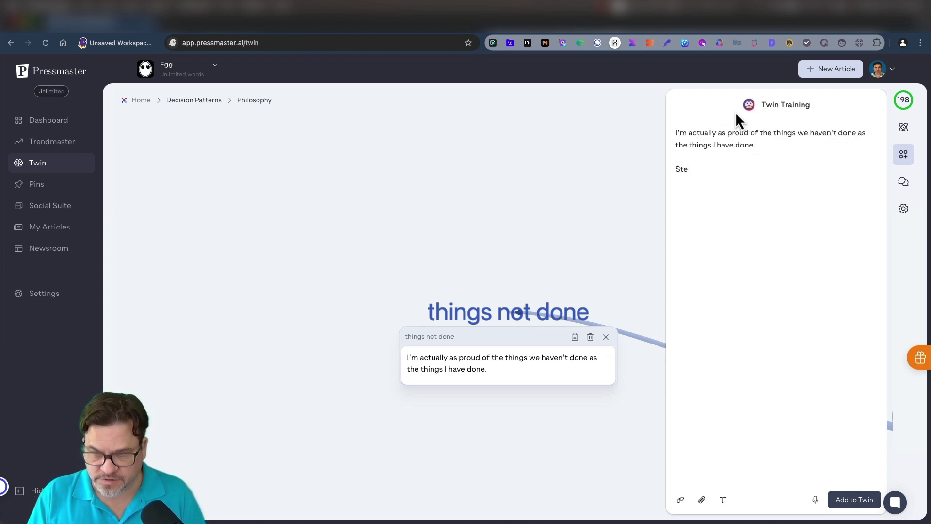
text(ve Jobs sa)
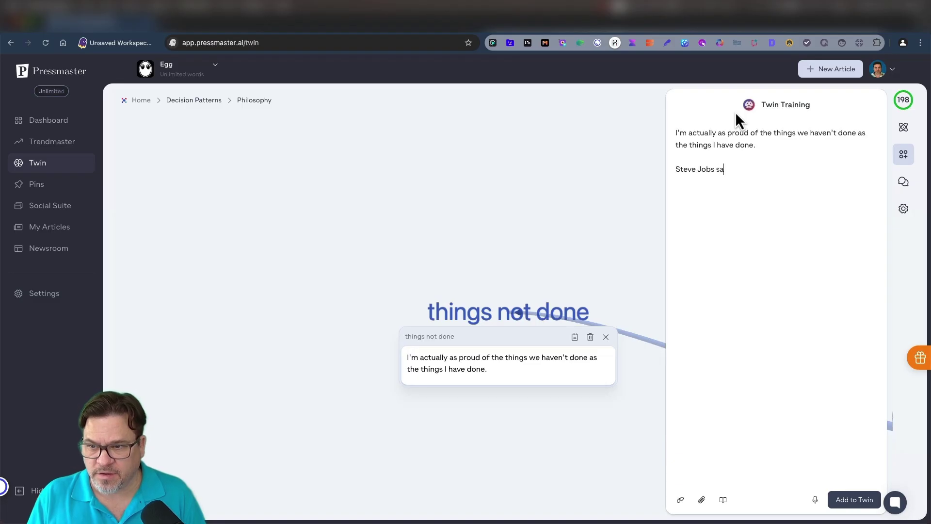
text(id this)
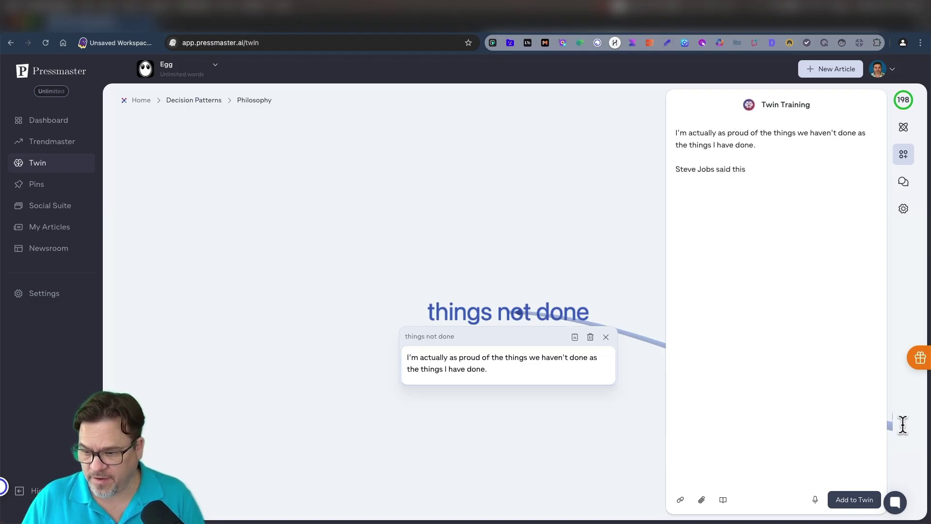
click(855, 499)
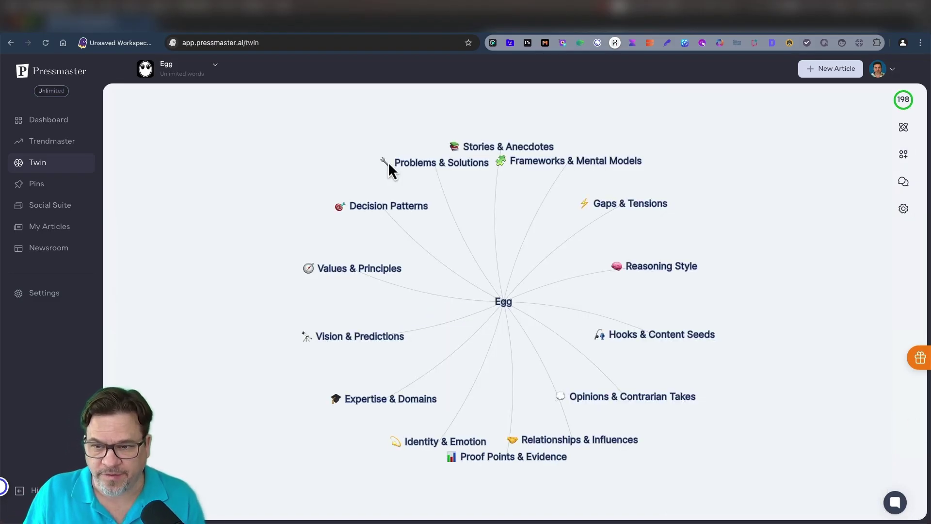
click(376, 205)
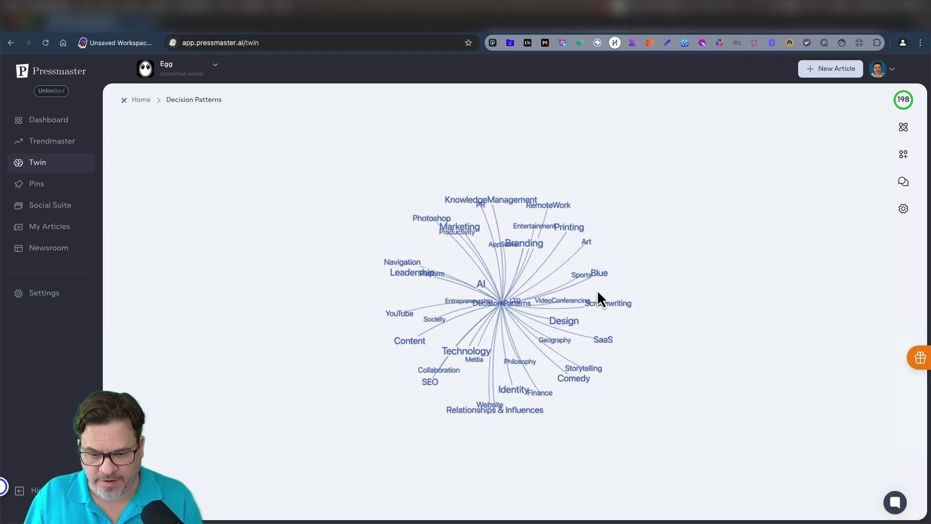
click(509, 199)
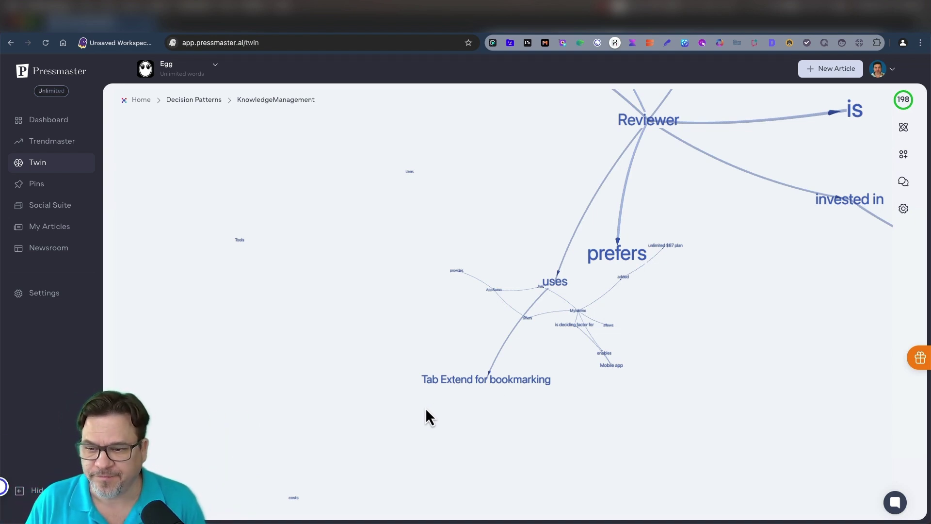
drag(426, 407, 709, 278)
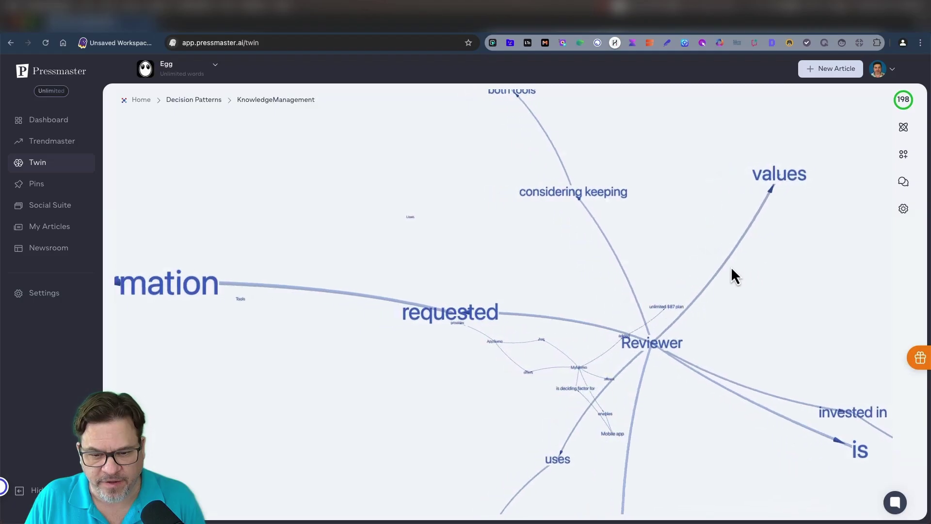
mouse_move(364, 339)
mouse_down()
mouse_move(459, 336)
mouse_move(415, 322)
mouse_move(202, 156)
mouse_up()
click(141, 100)
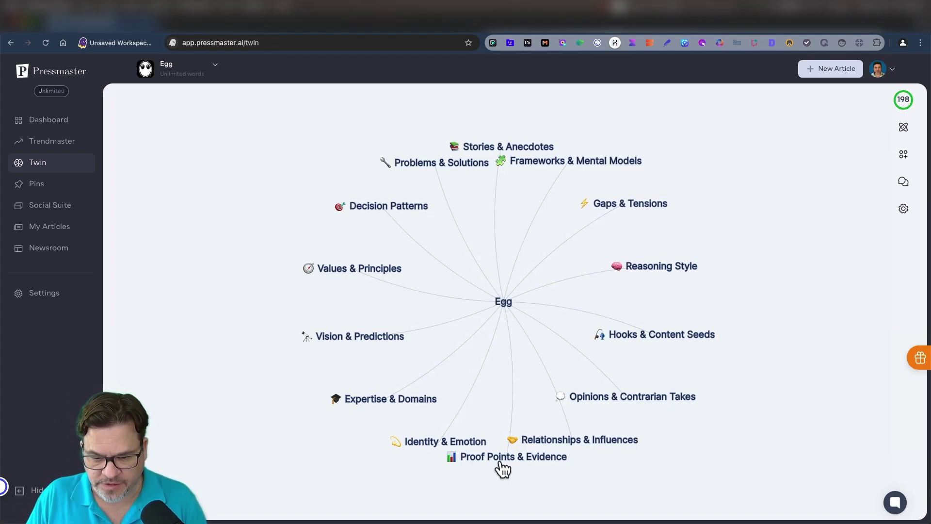
click(537, 445)
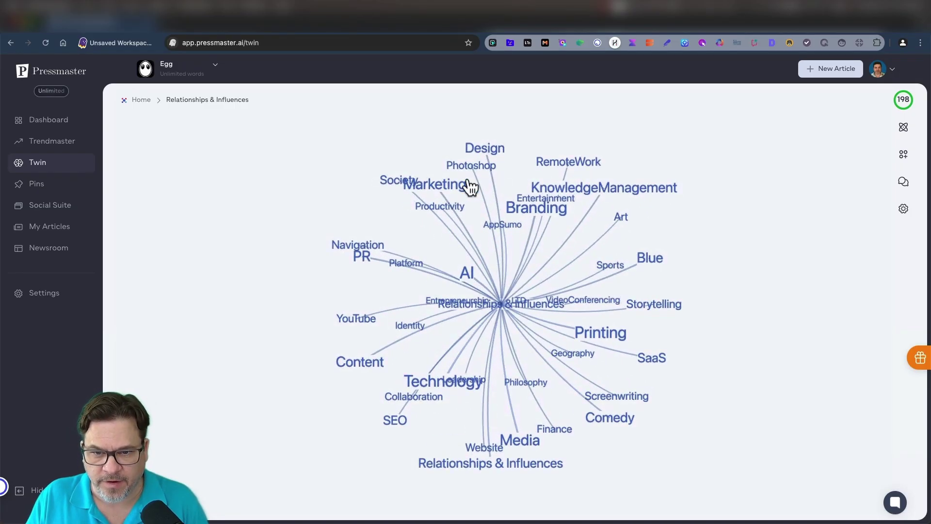
click(451, 191)
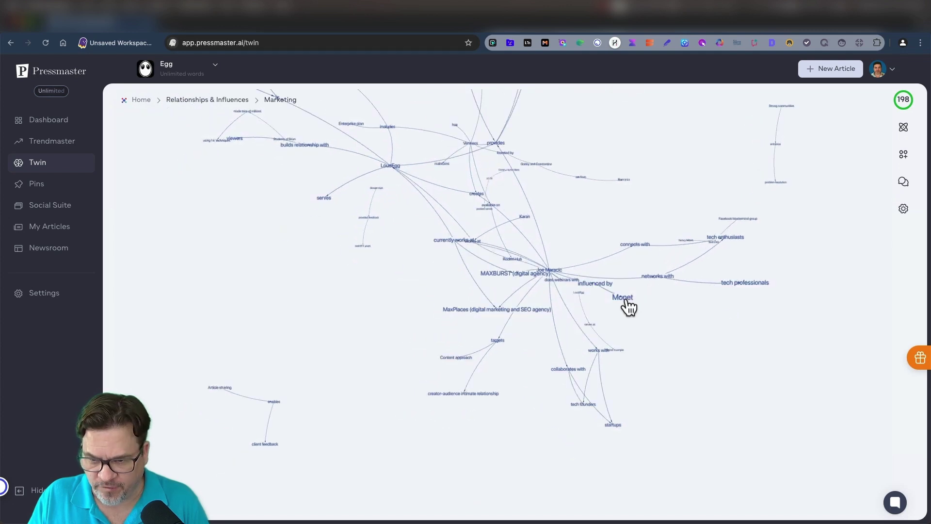
click(549, 294)
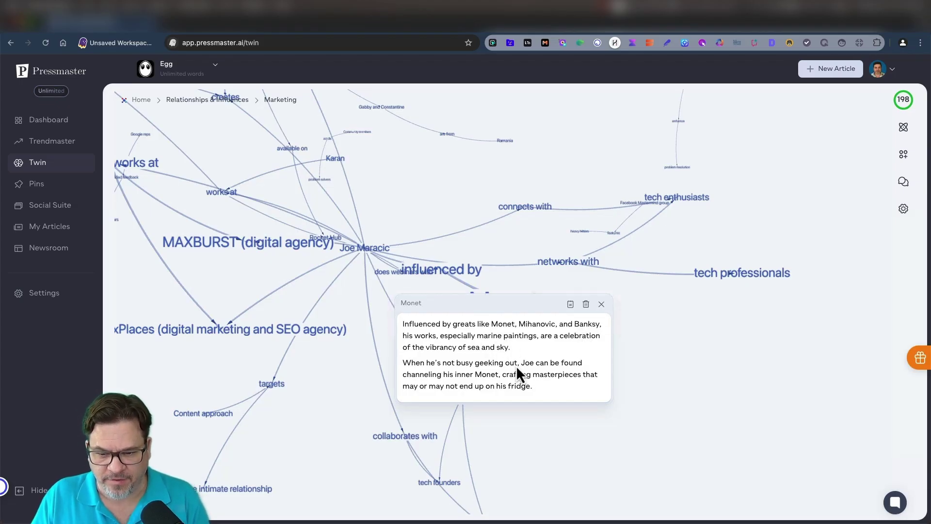
click(601, 304)
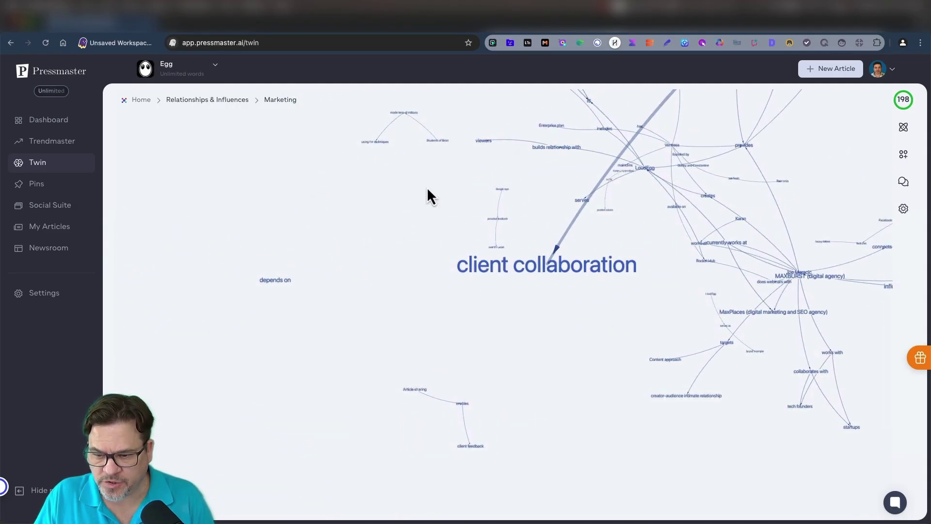
click(145, 100)
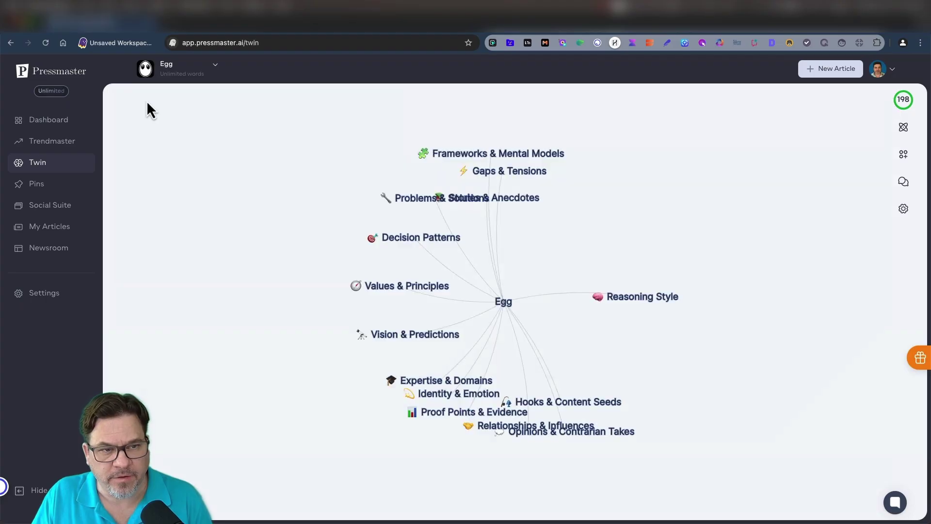
click(595, 162)
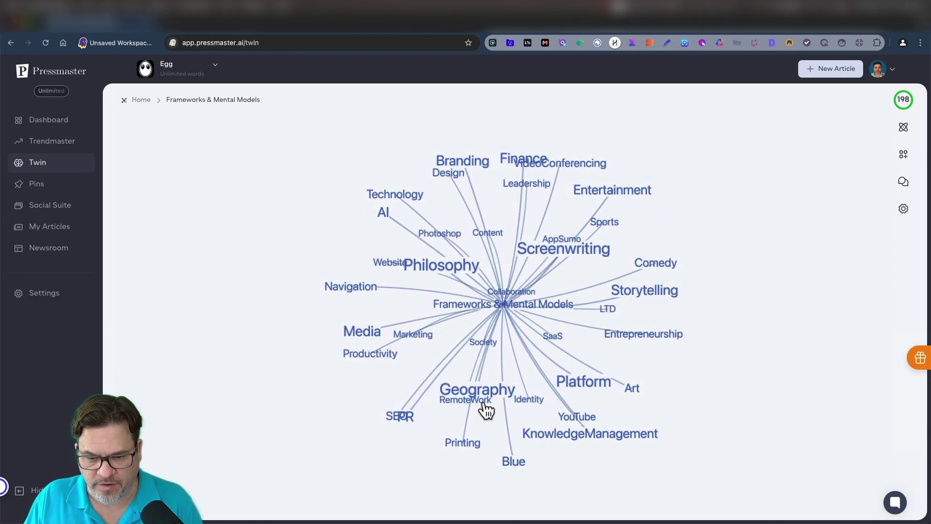
click(477, 391)
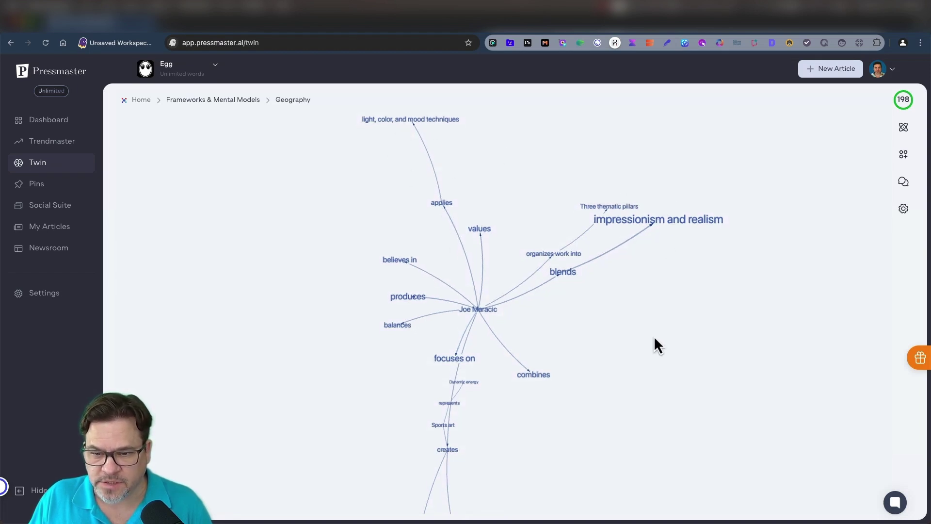
scroll(655, 338, down, 5)
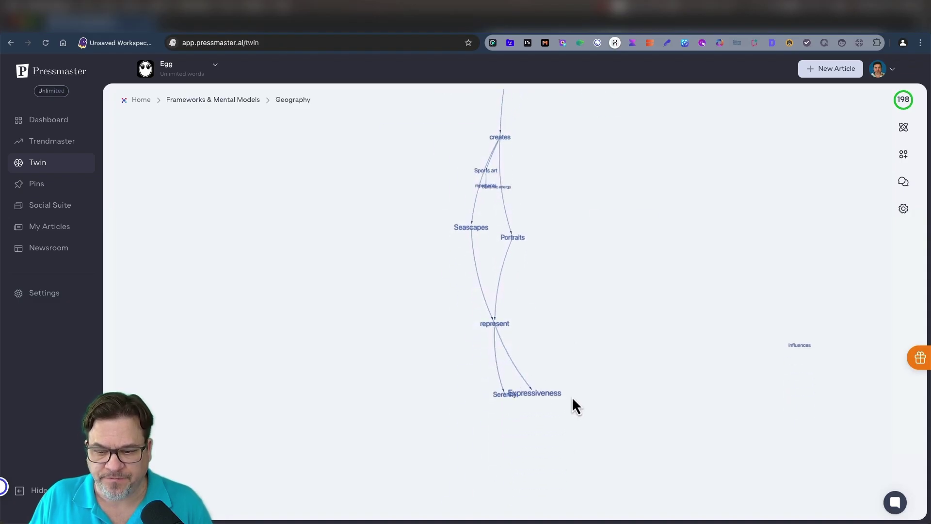
scroll(572, 397, up, 5)
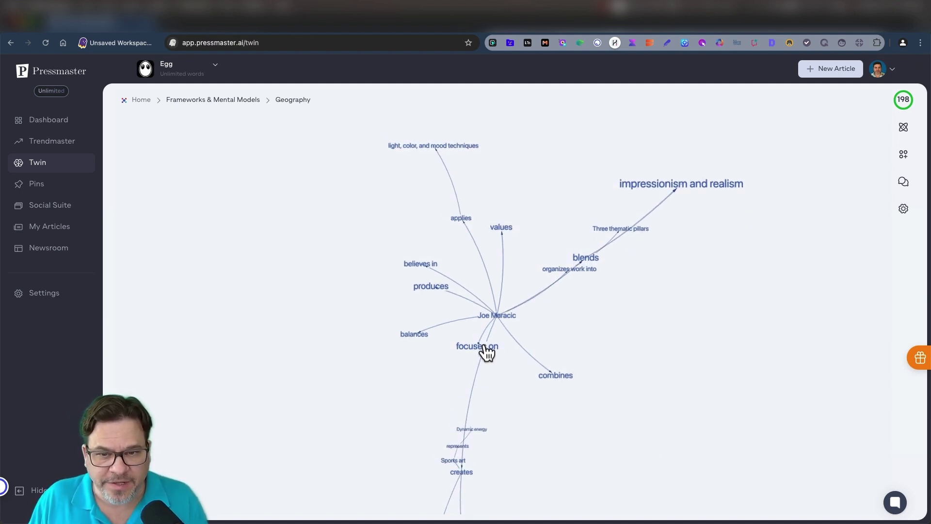
click(141, 100)
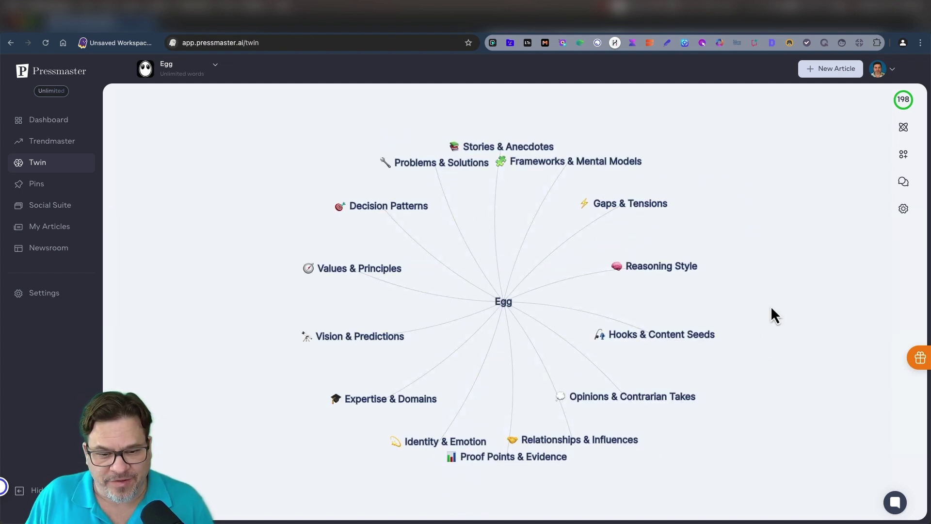